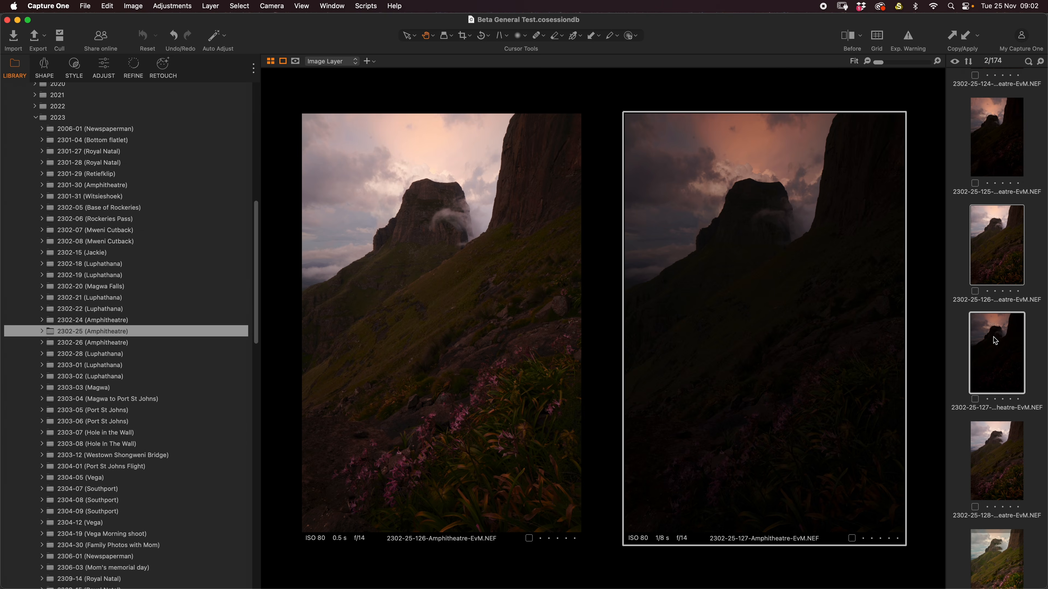
Open the selected raw photos 2302-25-126 and 2302-25-127 in Affinity.
right_click(994, 340)
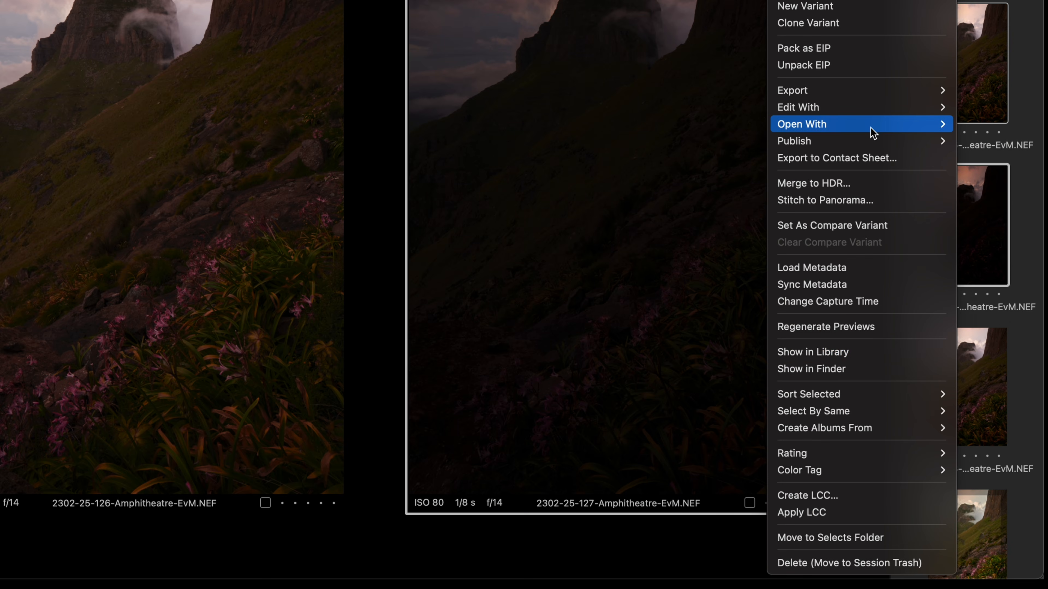
mouse_move(869, 129)
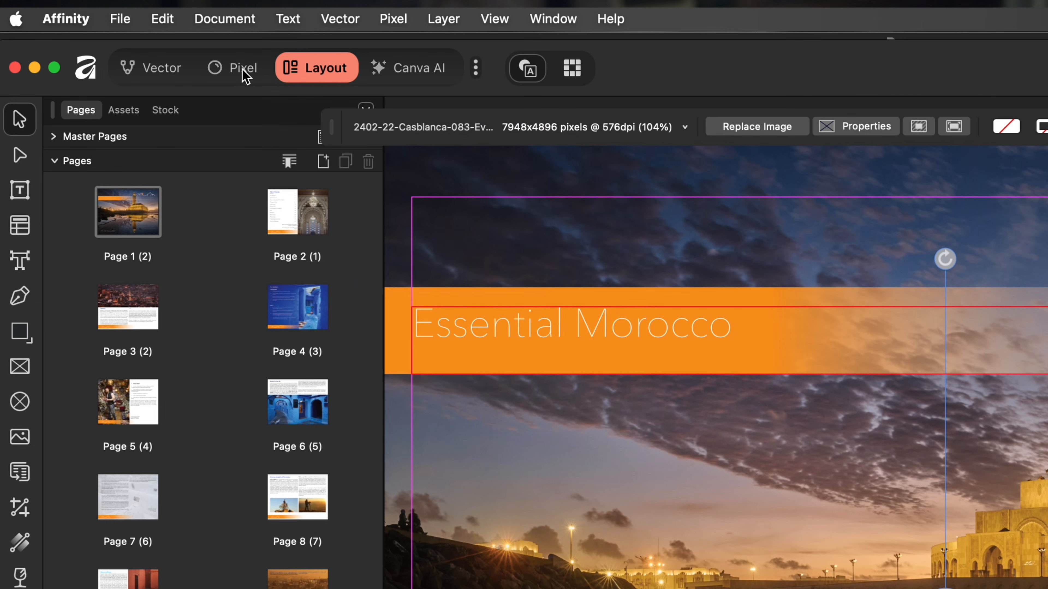
left_click(243, 71)
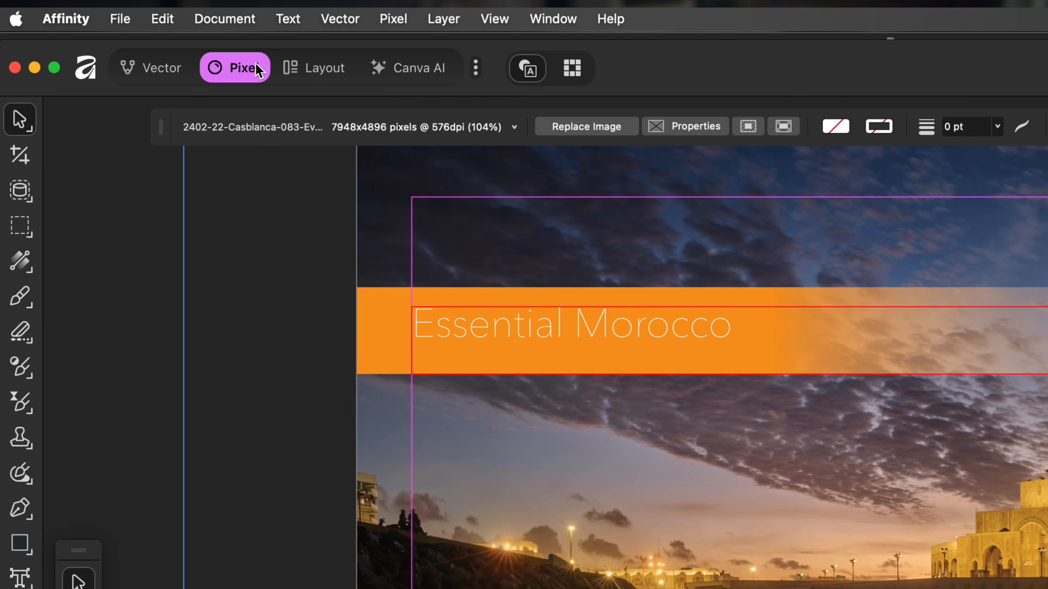
left_click(162, 69)
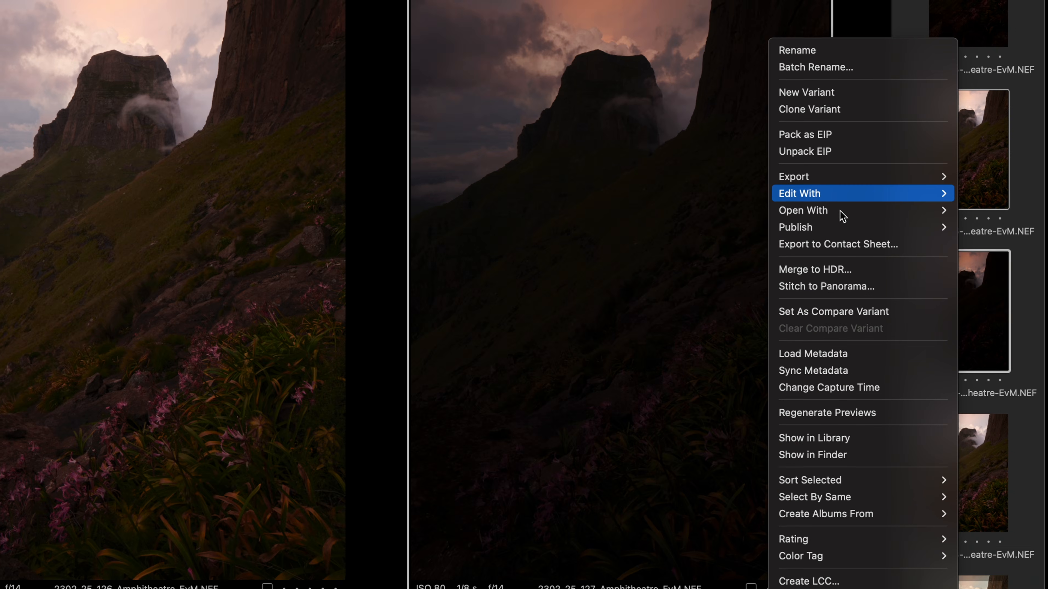
mouse_move(835, 211)
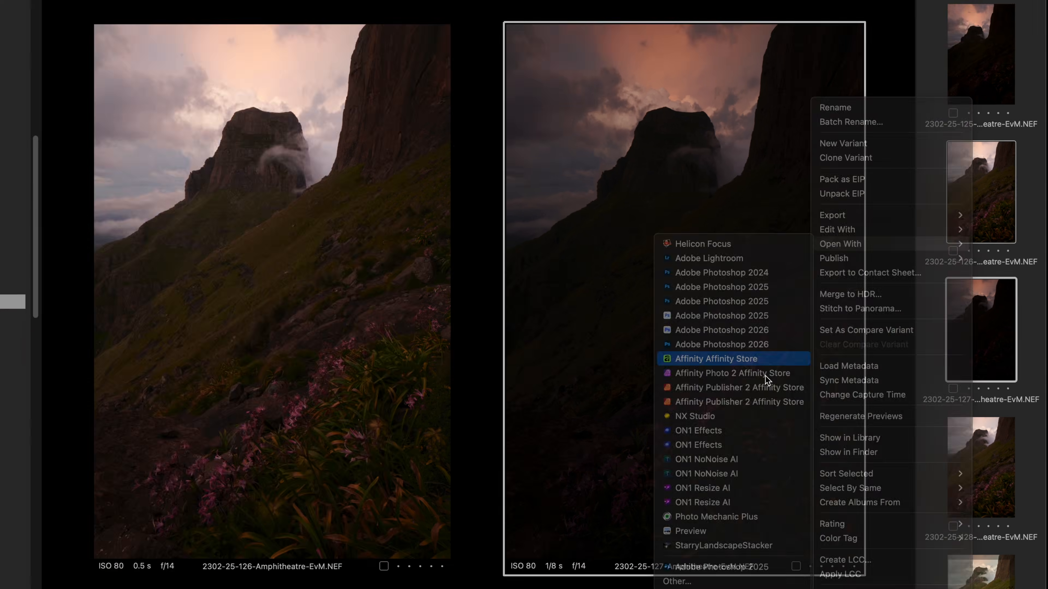
left_click(678, 344)
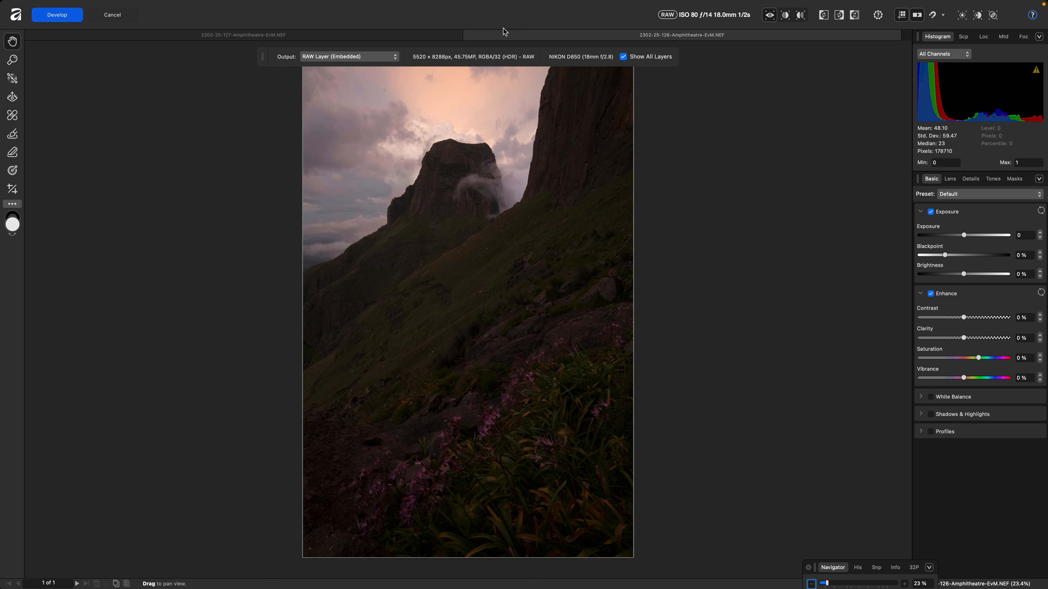
Compare the two opened raw exposures, 2302-25-126 and 2302-25-127, by switching between their documents.
left_click(406, 40)
left_click(505, 36)
left_click(409, 35)
left_click(516, 33)
left_click(420, 37)
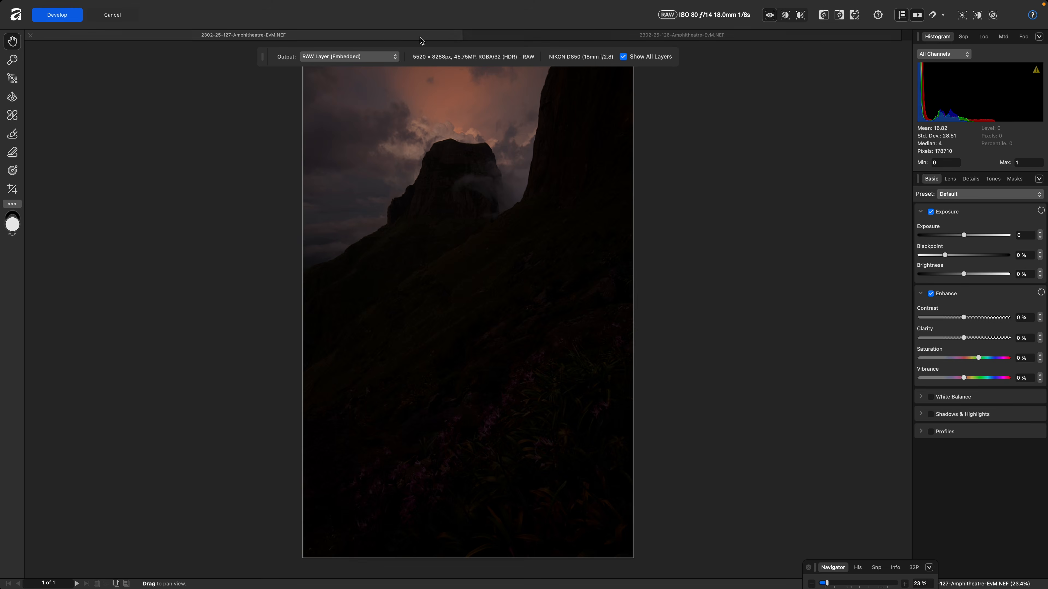
left_click(591, 37)
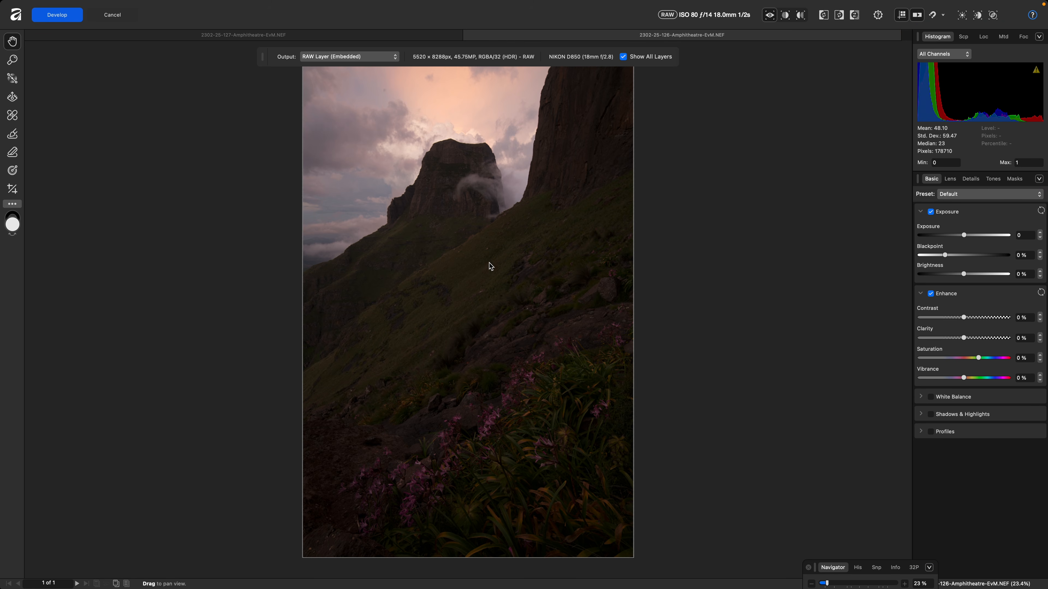
On photo 2302-25-126, set Exposure to 1,097, Brightness to 4%, Contrast to 4%, Clarity to 8% and Vibrance to 11%.
left_click_drag(964, 235, 974, 236)
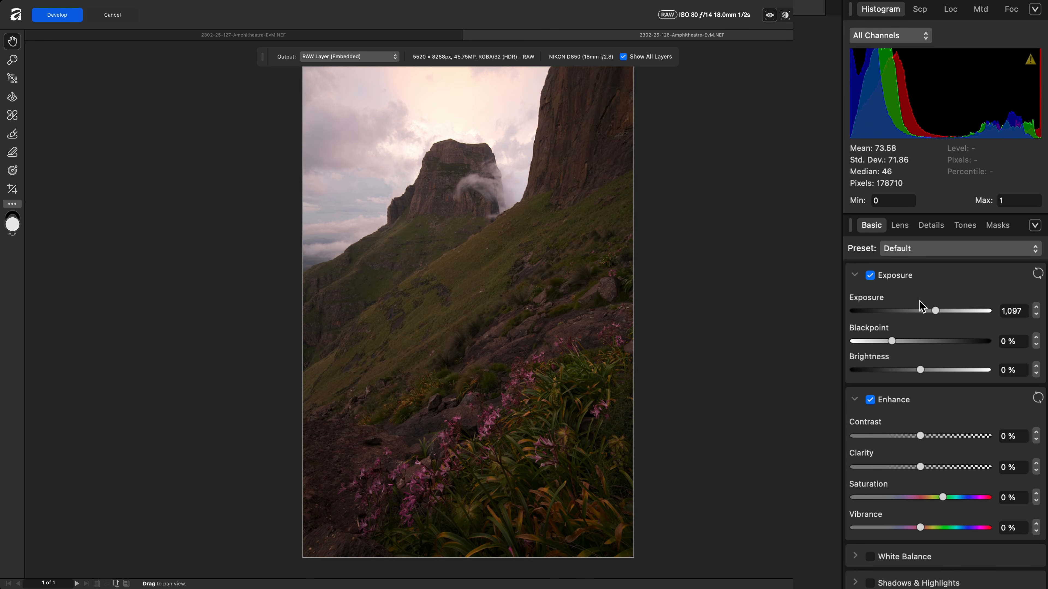
left_click_drag(921, 438, 926, 436)
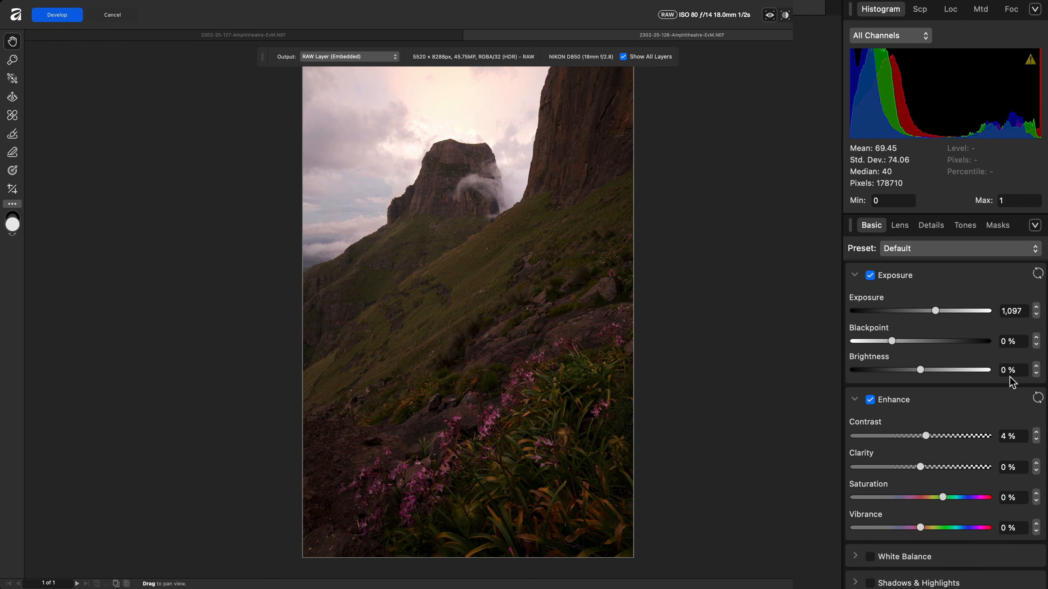
left_click_drag(920, 370, 931, 370)
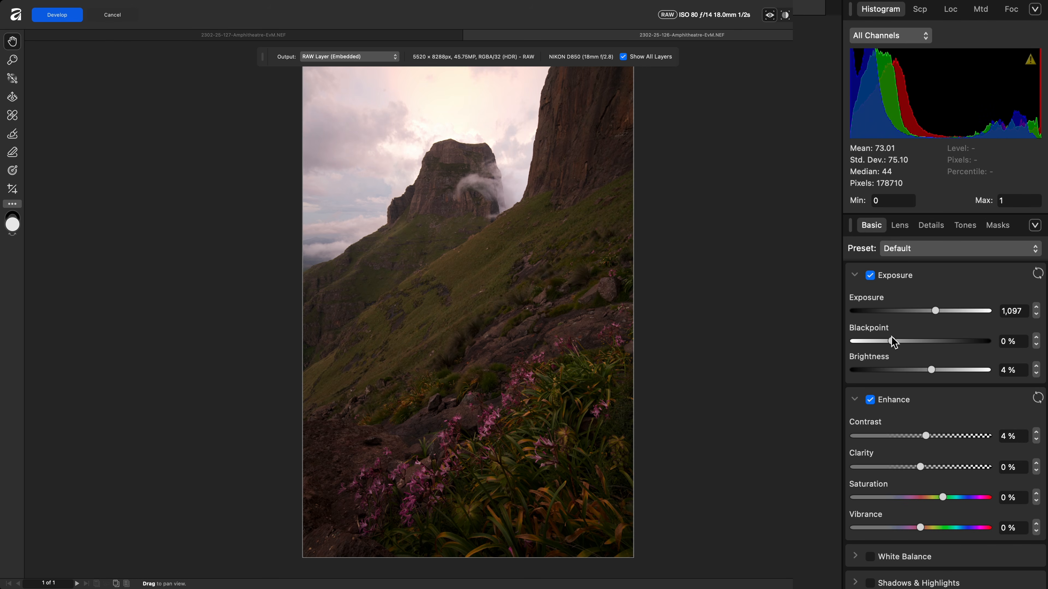
left_click_drag(893, 339, 889, 339)
left_click_drag(921, 466, 925, 466)
left_click_drag(920, 528, 935, 530)
Enable White Balance and set the temperature to 4577 K and the tint to 0%.
scroll(876, 413, "down", 5)
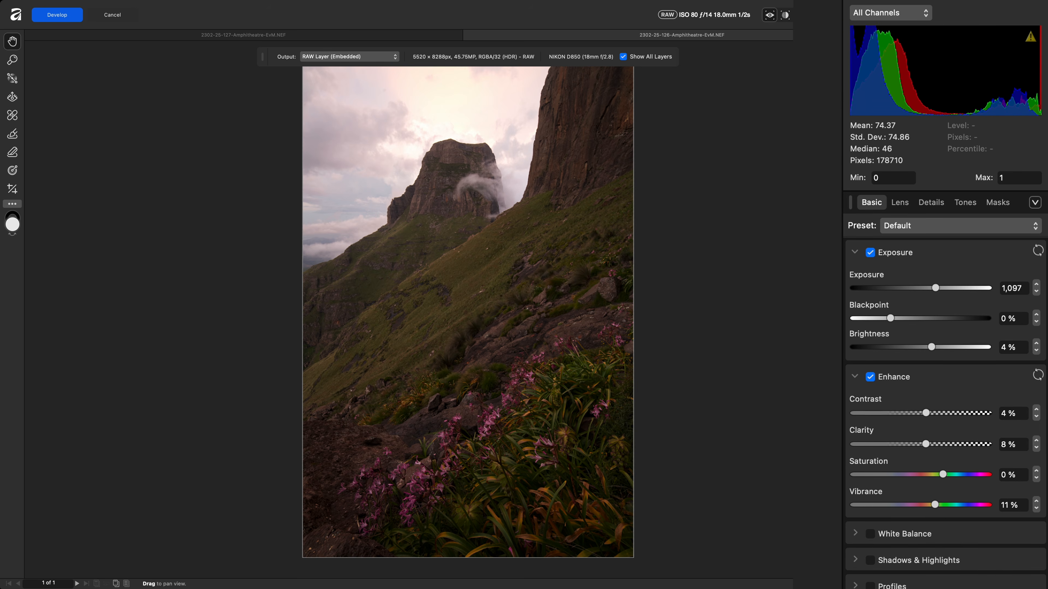
left_click(856, 365)
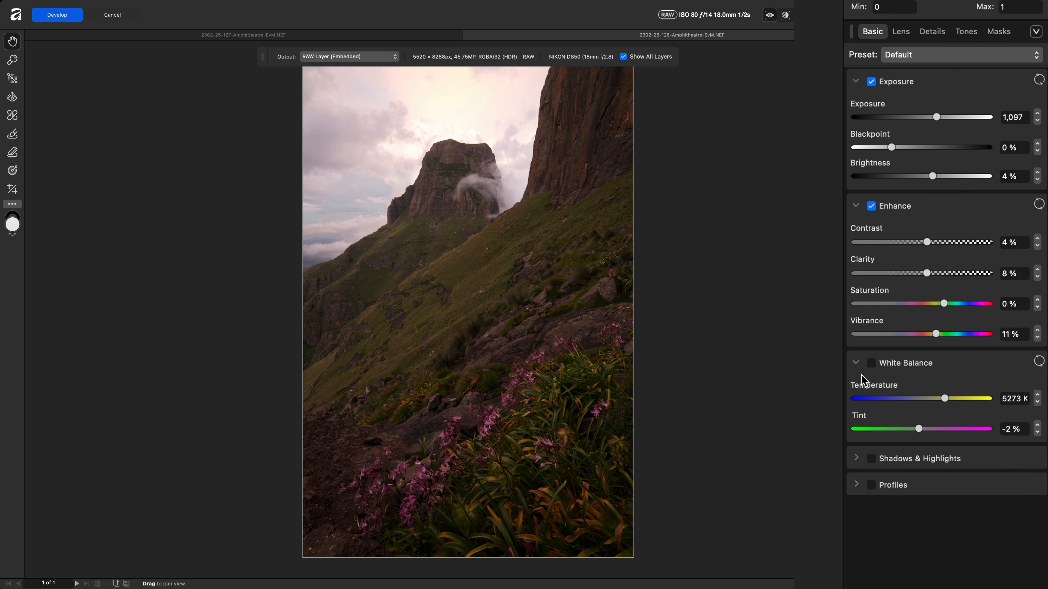
left_click(871, 365)
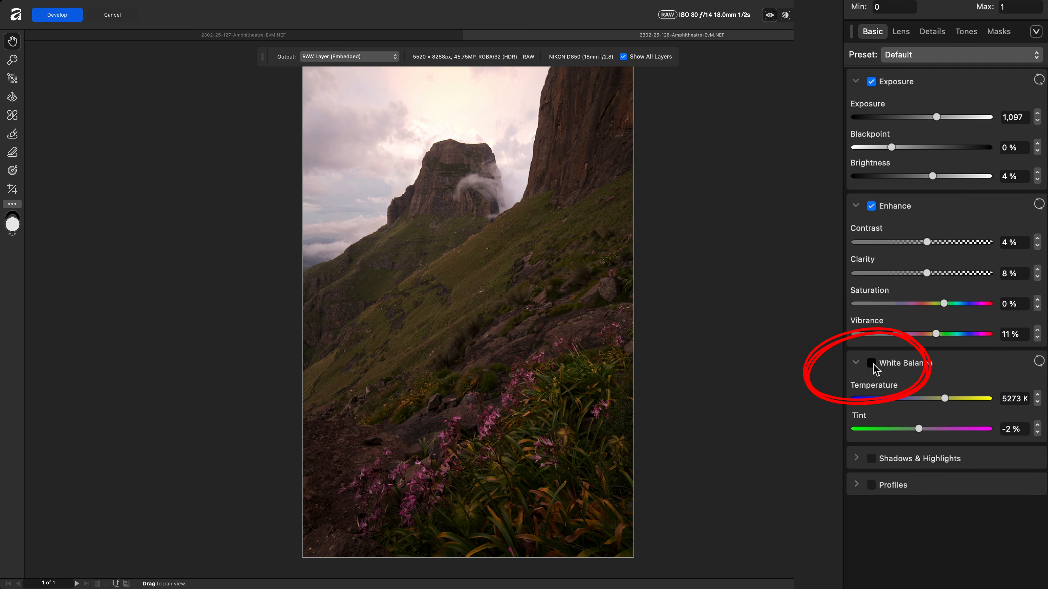
mouse_move(944, 399)
left_mouse_down()
mouse_move(919, 429)
mouse_move(938, 405)
left_mouse_up()
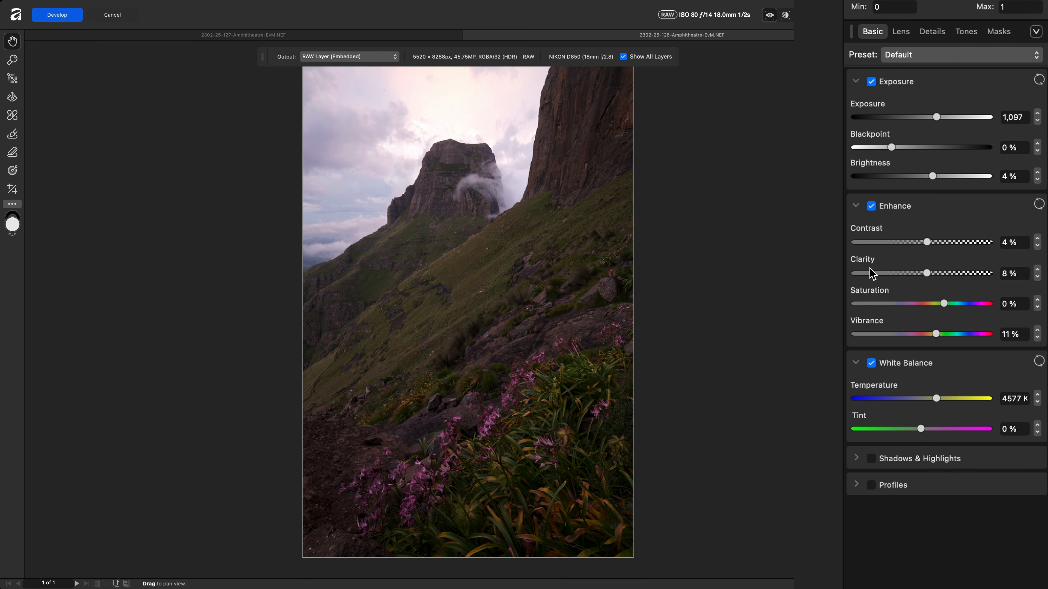
Enable Shadows & Highlights and set Shadows to 9% and Highlights to 55%.
left_click(872, 461)
left_click(856, 457)
left_click(878, 466)
left_click_drag(921, 496, 954, 528)
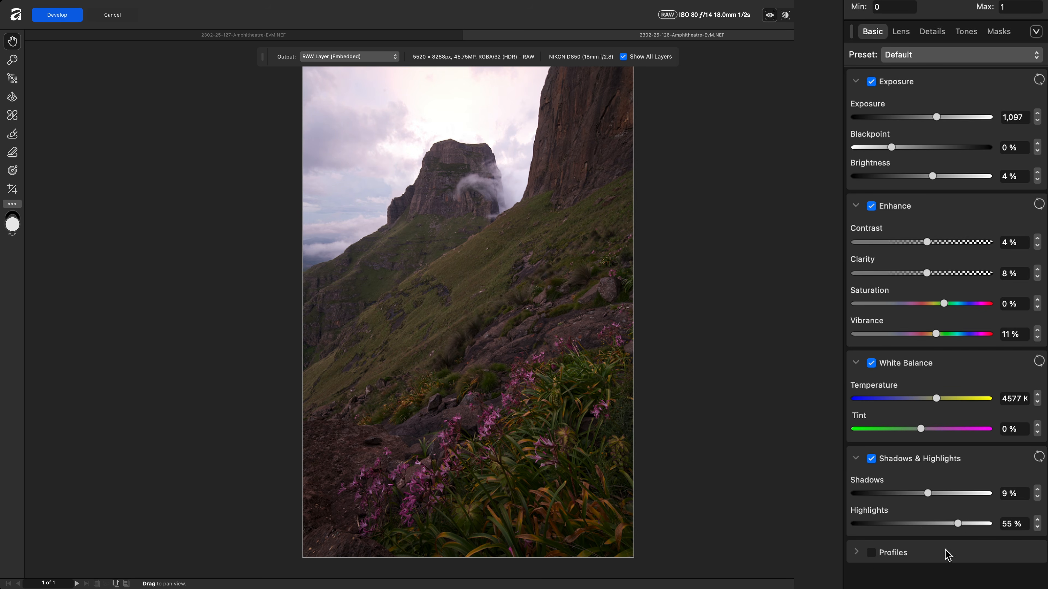
Enable Profiles and choose Adobe RGB (1998) as the output profile.
left_click(865, 554)
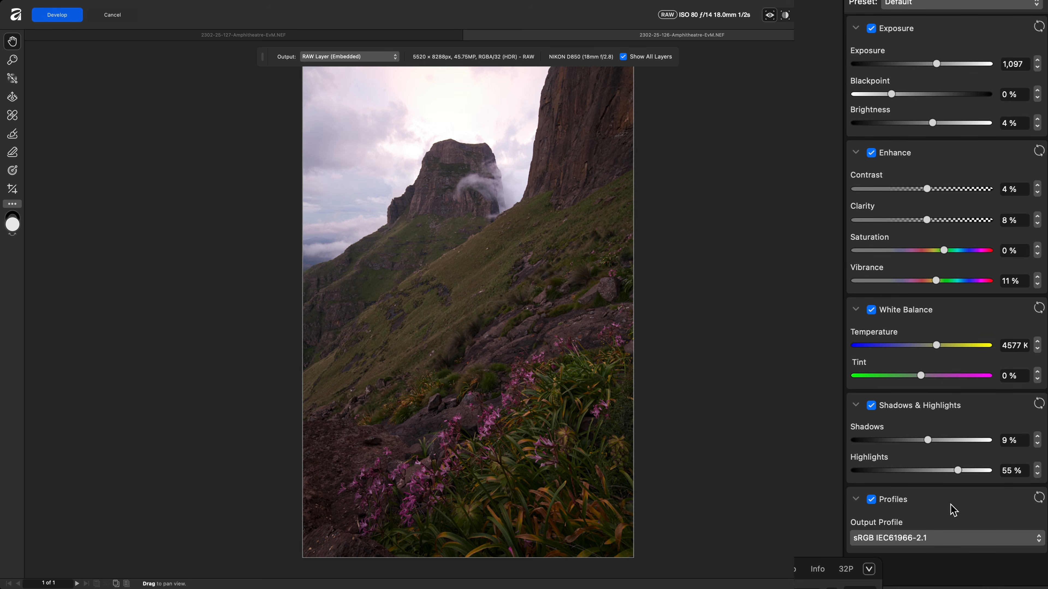
left_click(966, 538)
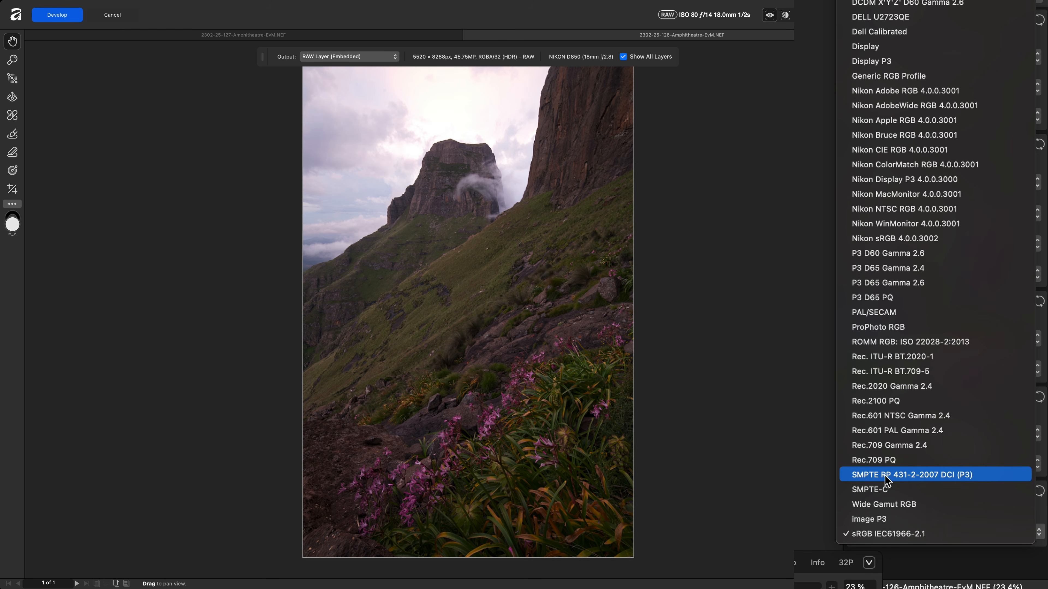
scroll(904, 252, "up", 10)
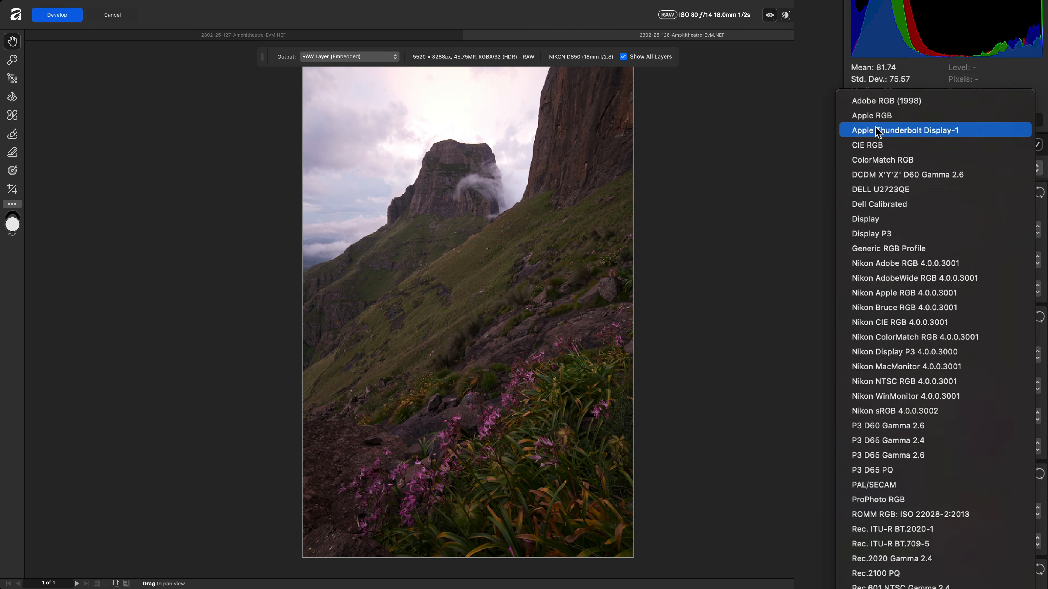
left_click(886, 224)
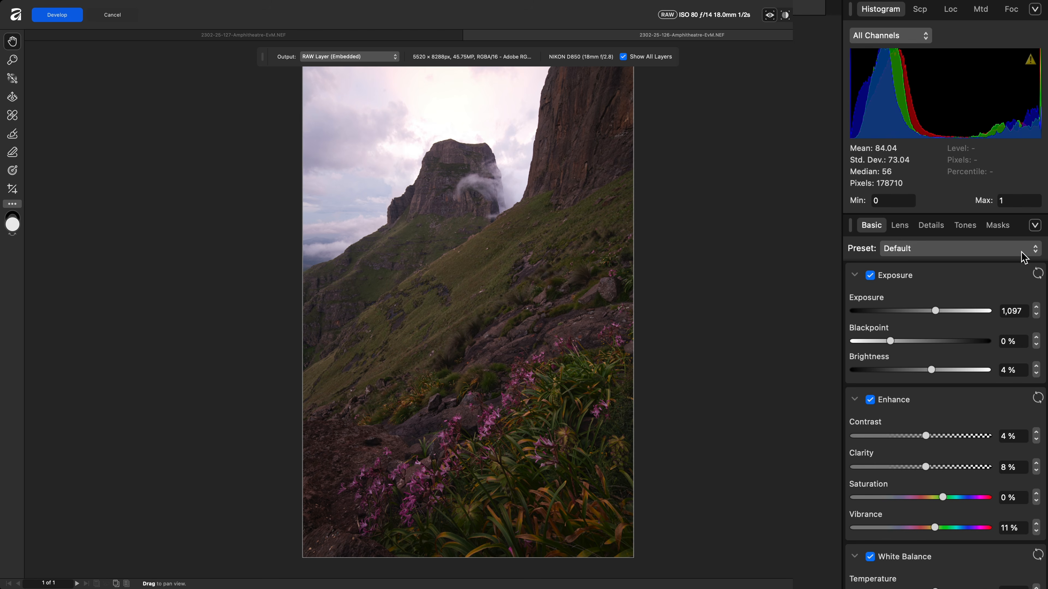
Save the current Basic development settings as a preset named "Berg render".
left_click(1024, 257)
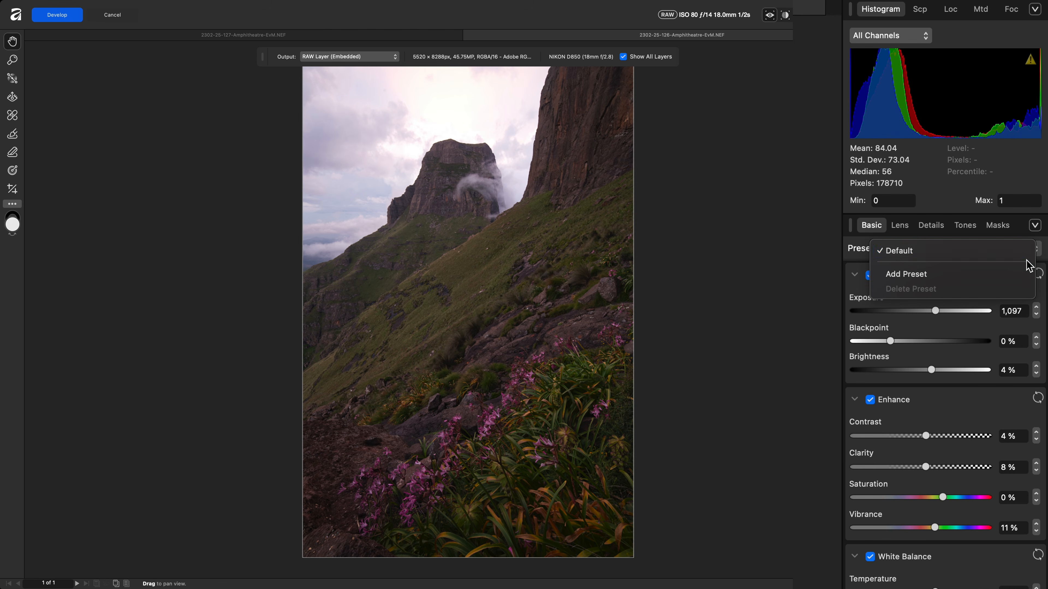
left_click(976, 272)
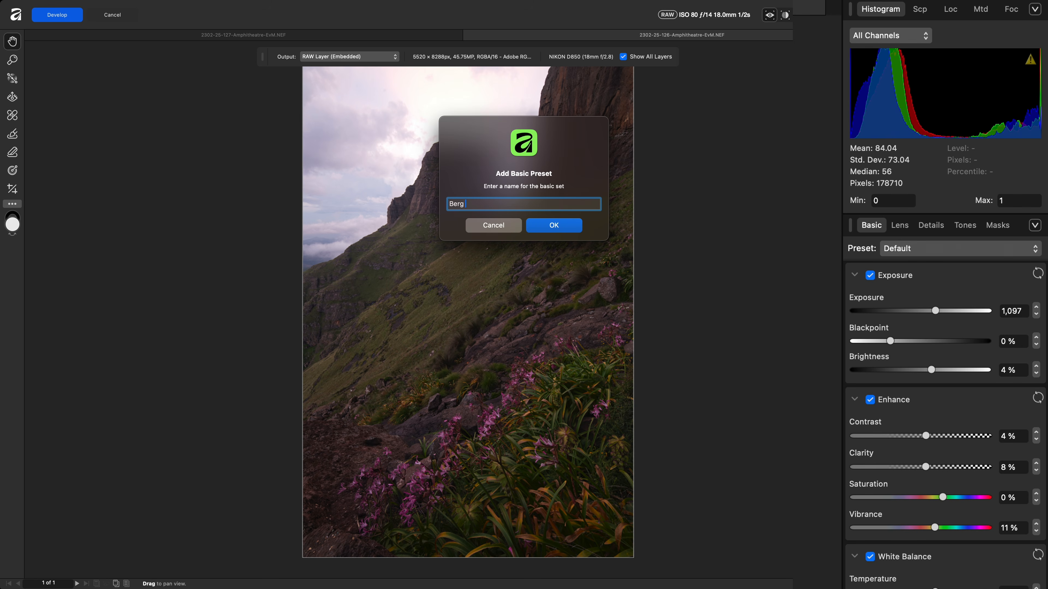
type("Berg render")
key("Return")
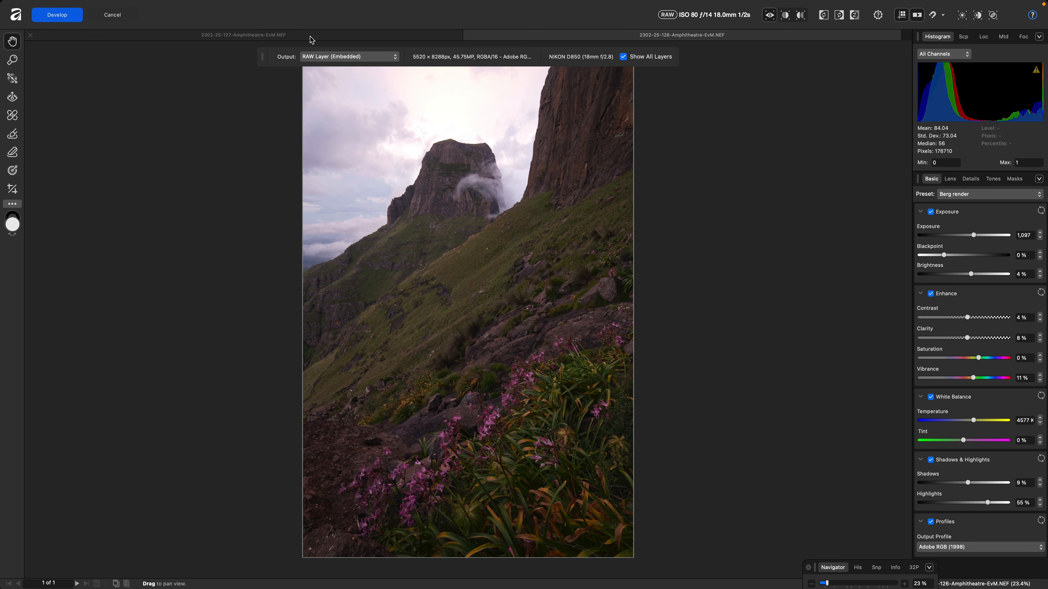
Apply the "Berg render" preset to the darker photo, 2302-25-127.
left_click(310, 38)
left_click(1017, 61)
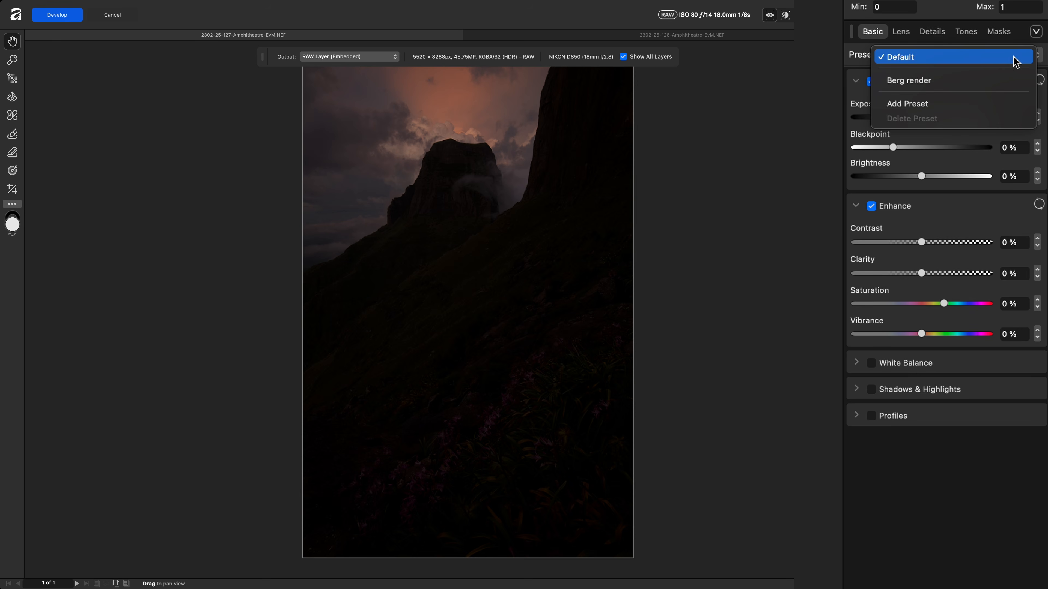
left_click(993, 80)
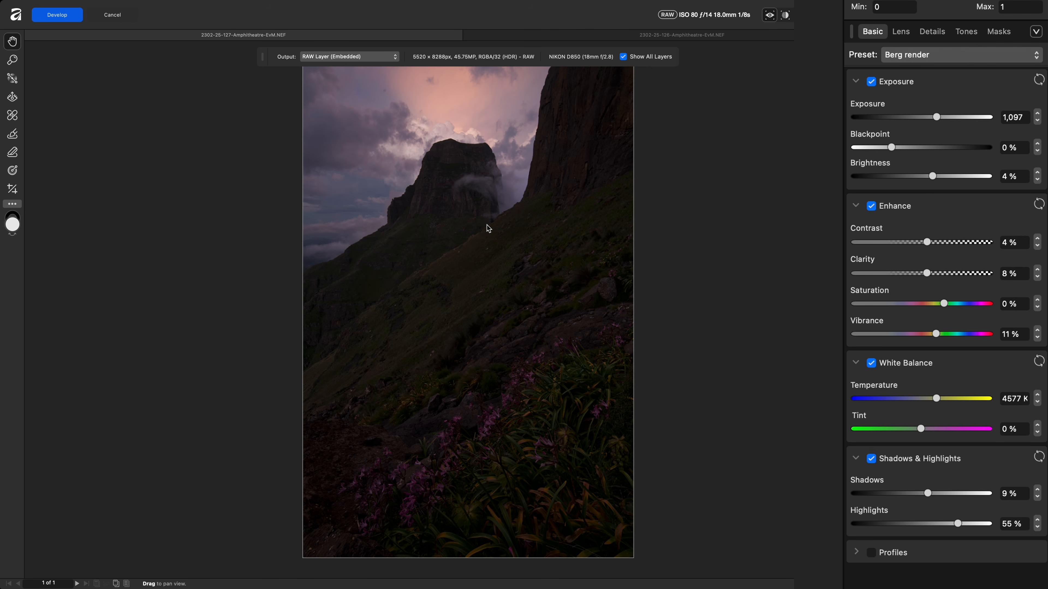
Set Exposure to 1,23, Contrast to 6%, Clarity to 19%, Saturation to 30%, Shadows to 39% and the output profile to Adobe RGB (1998).
left_click_drag(940, 118, 944, 118)
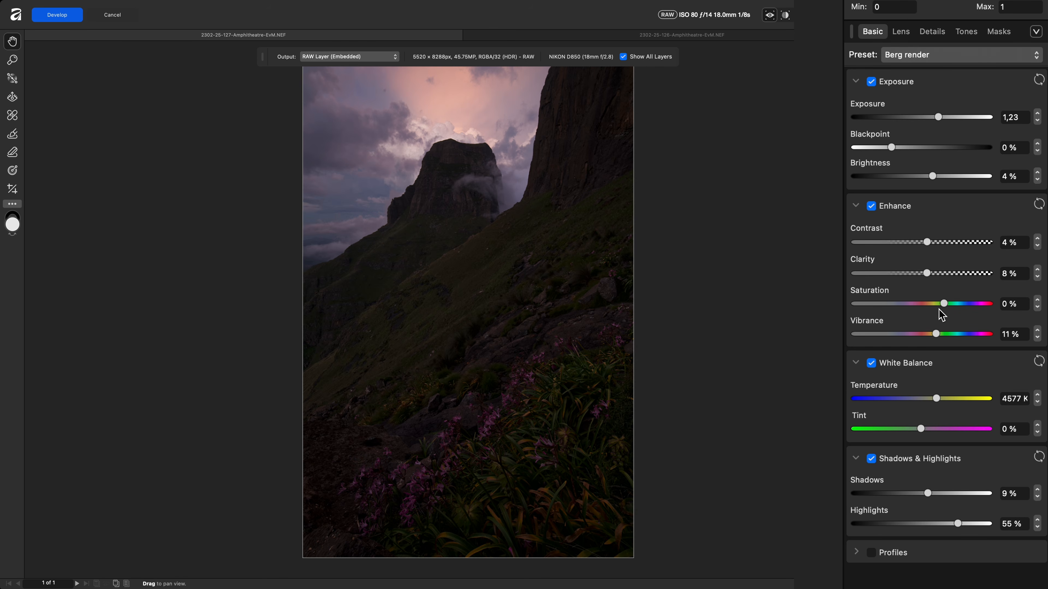
left_click_drag(944, 304, 971, 303)
left_click_drag(927, 273, 931, 244)
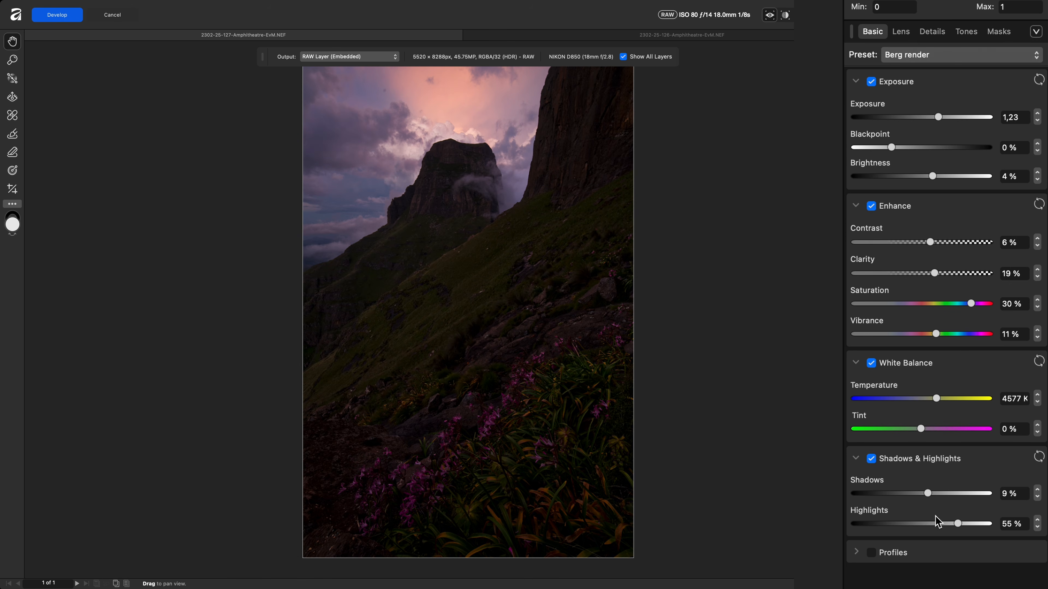
left_click_drag(927, 494, 950, 494)
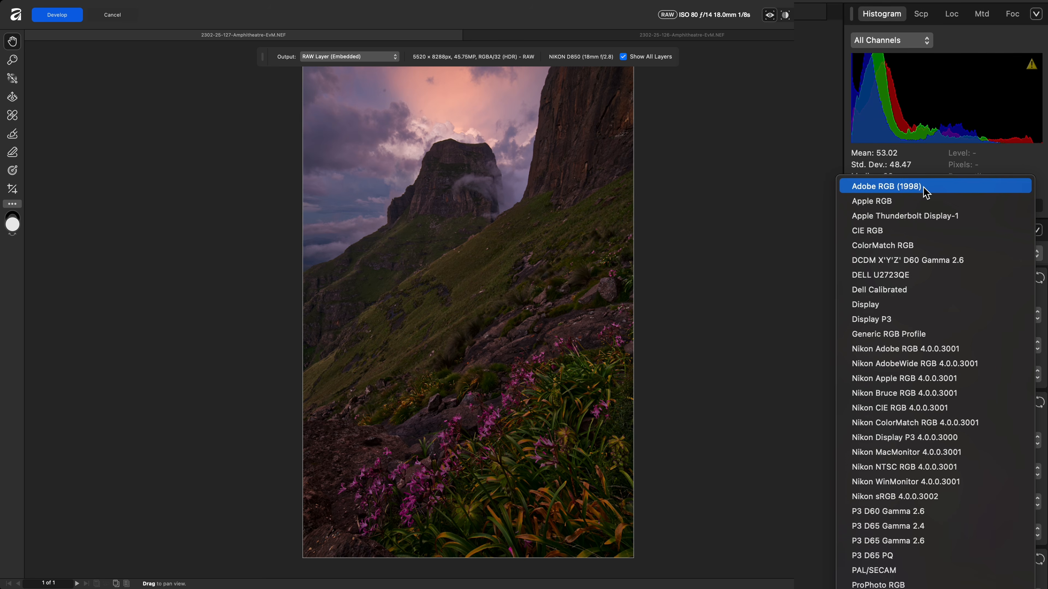
left_click(924, 190)
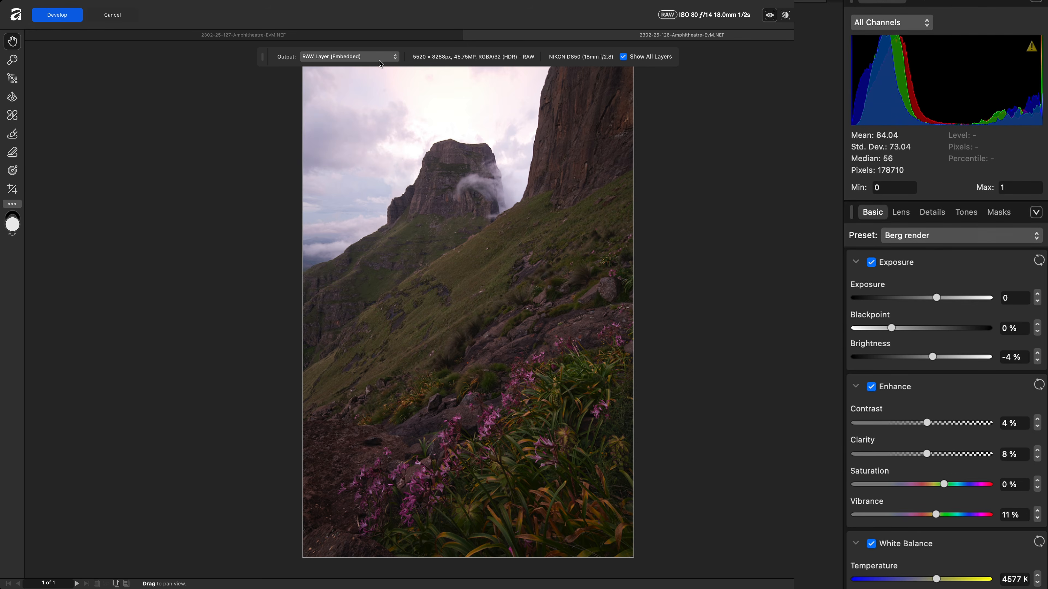
Compare the two adjusted raw photos and develop 2302-25-127 into a bitmap.
left_click(360, 36)
left_click(632, 34)
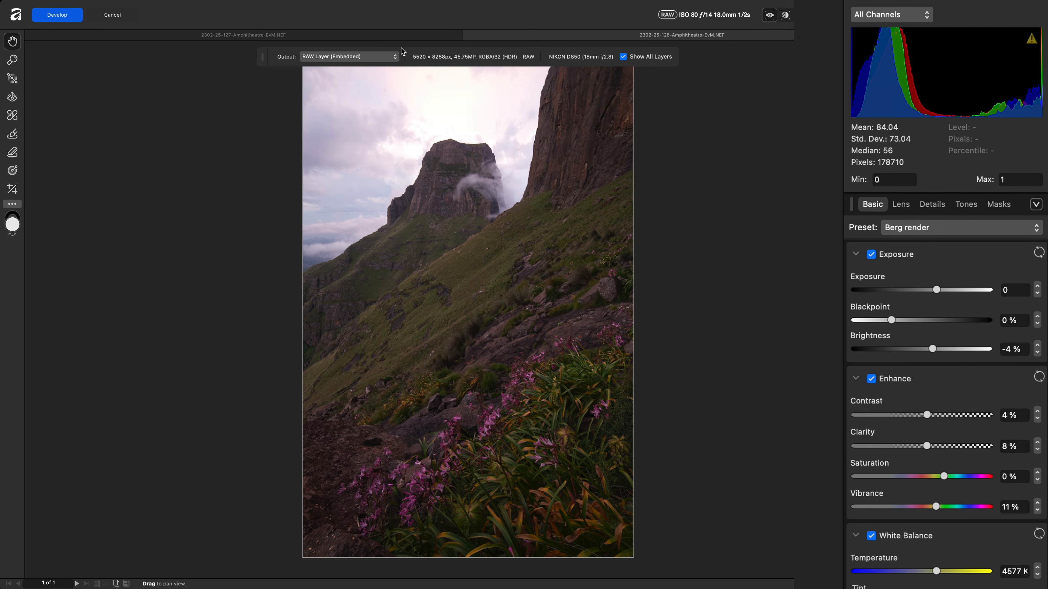
left_click(353, 37)
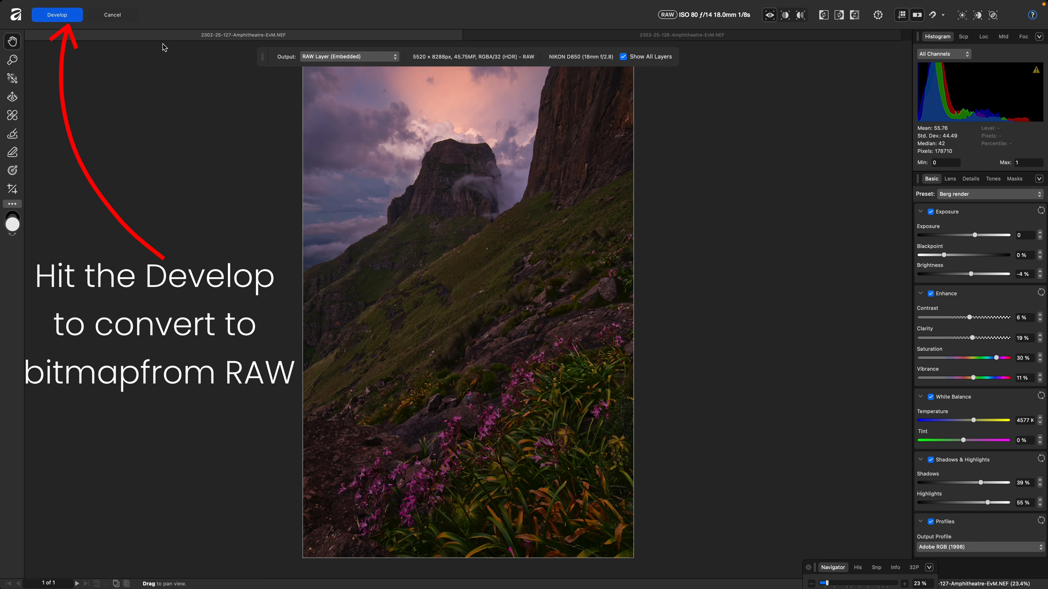
left_click(57, 14)
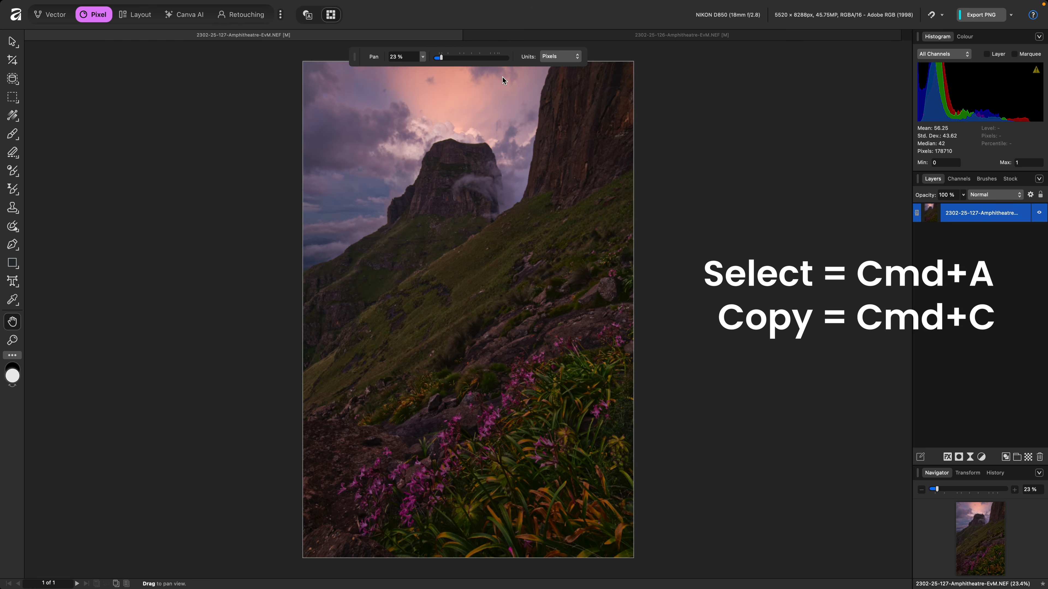
Paste the copied 2302-25-127 image as a layer above the image in the 2302-25-126 document, and return to the 2302-25-127 document.
left_click(517, 37)
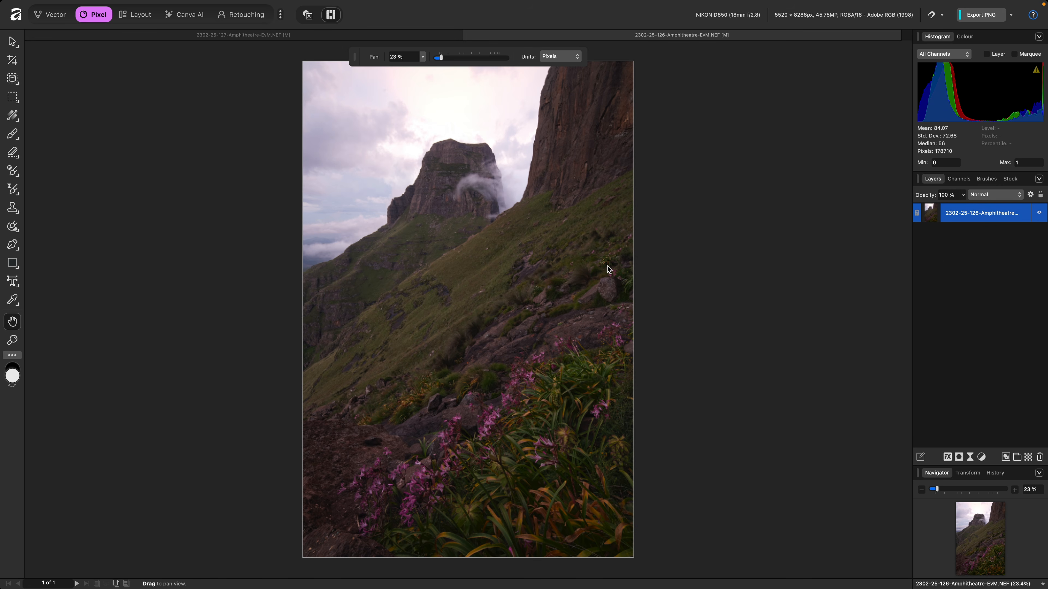
key("super+v")
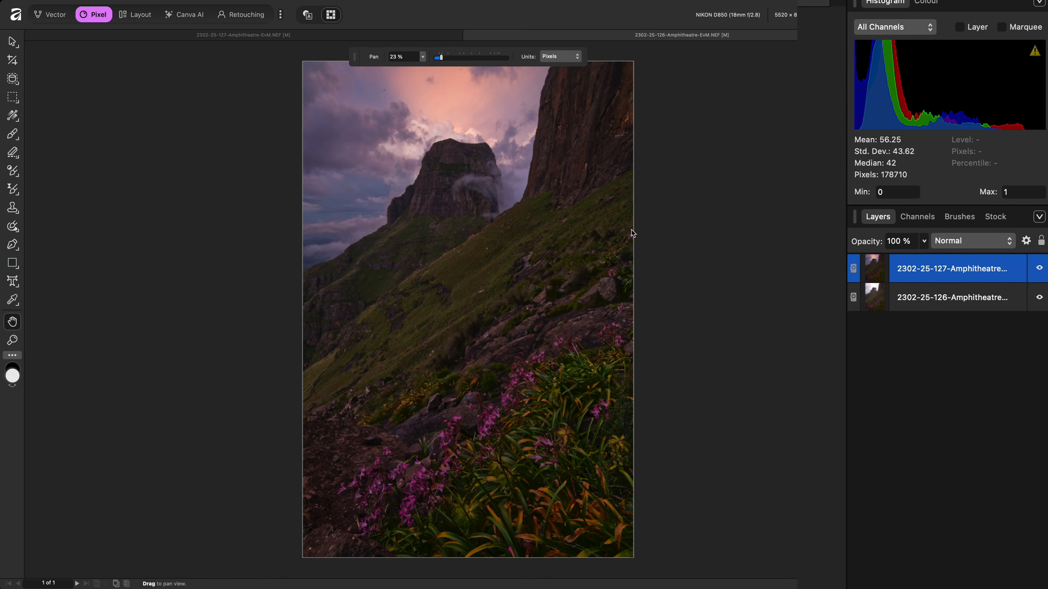
left_click(234, 36)
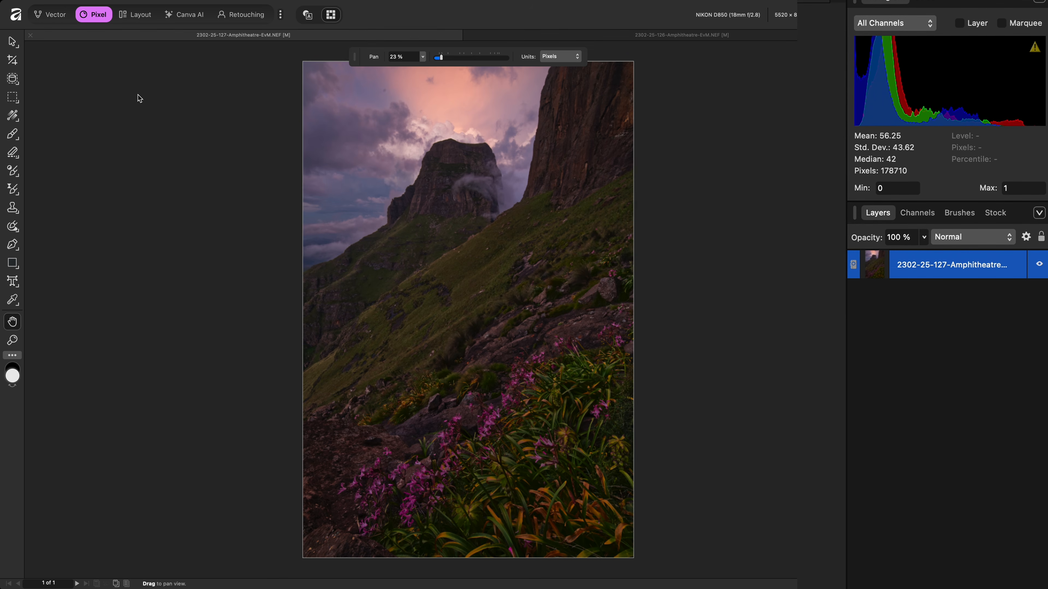
Close the separate 2302-25-127 document, leaving the layered 2302-25-126 document open.
left_click(30, 35)
left_click(547, 228)
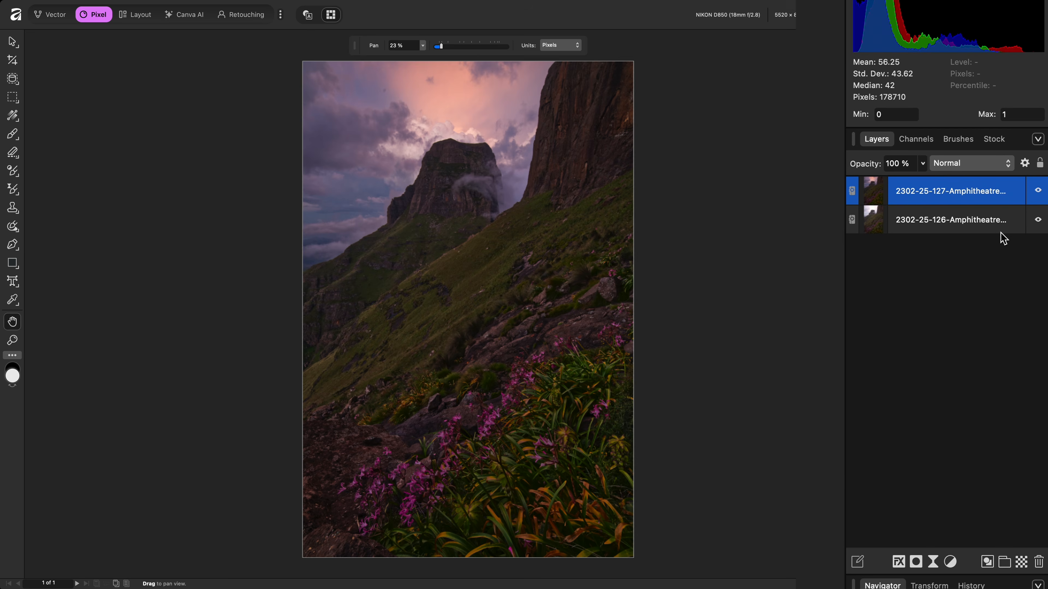
Compare the two exposures by toggling the visibility of the upper 2302-25-127 layer.
left_click(1038, 188)
left_click(1038, 187)
left_click(1037, 185)
left_click(1037, 182)
left_click(1037, 182)
left_click(1037, 181)
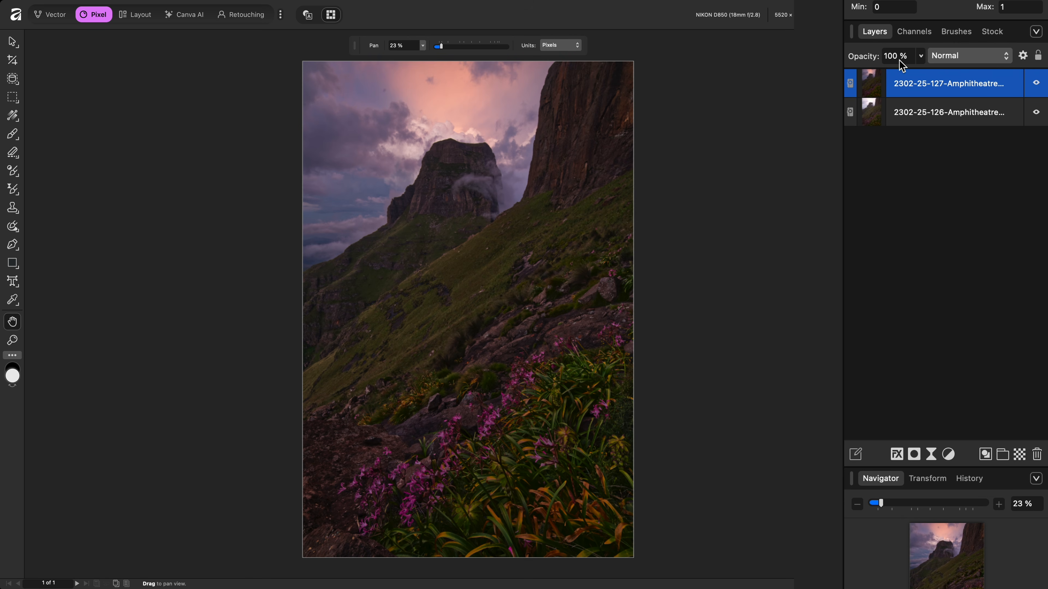
Preview the opacity range and other blend modes for the 2302-25-127 layer, keeping 100% and Normal.
left_click(918, 57)
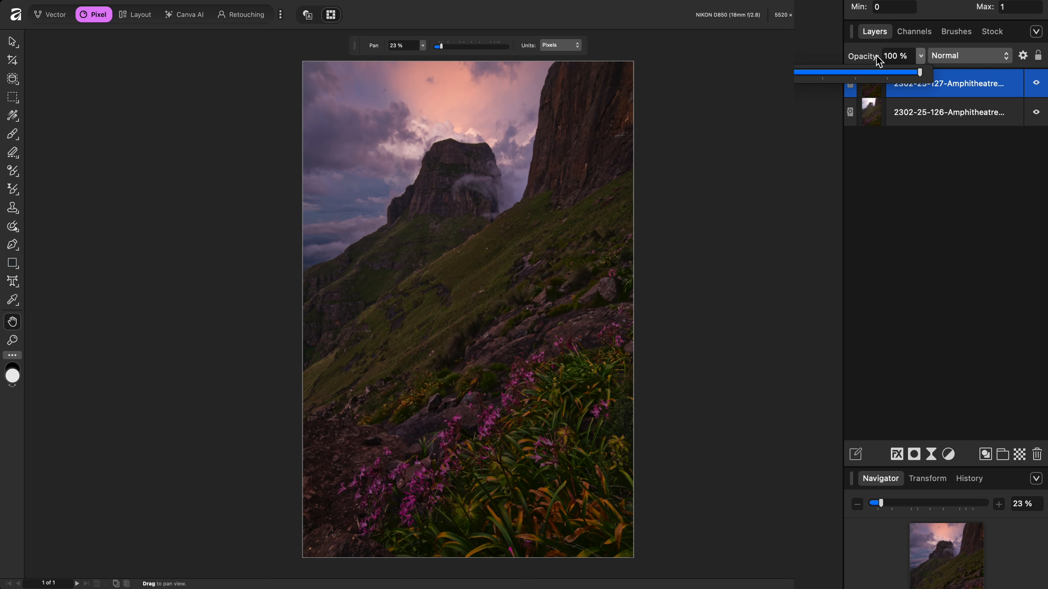
mouse_move(919, 74)
left_mouse_down()
mouse_move(854, 74)
mouse_move(922, 74)
left_mouse_up()
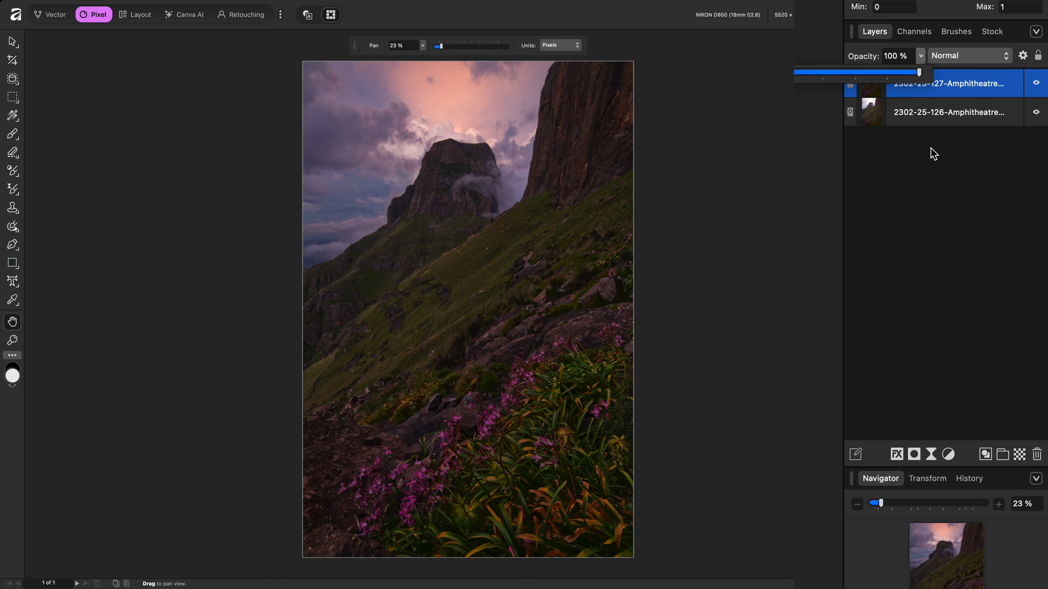
left_click(969, 57)
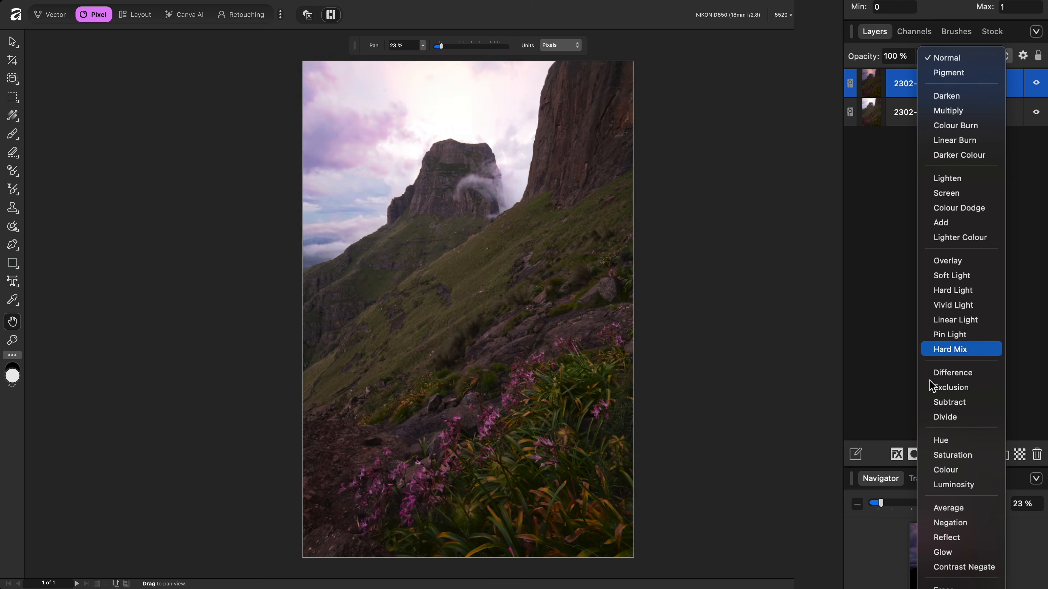
left_click(852, 244)
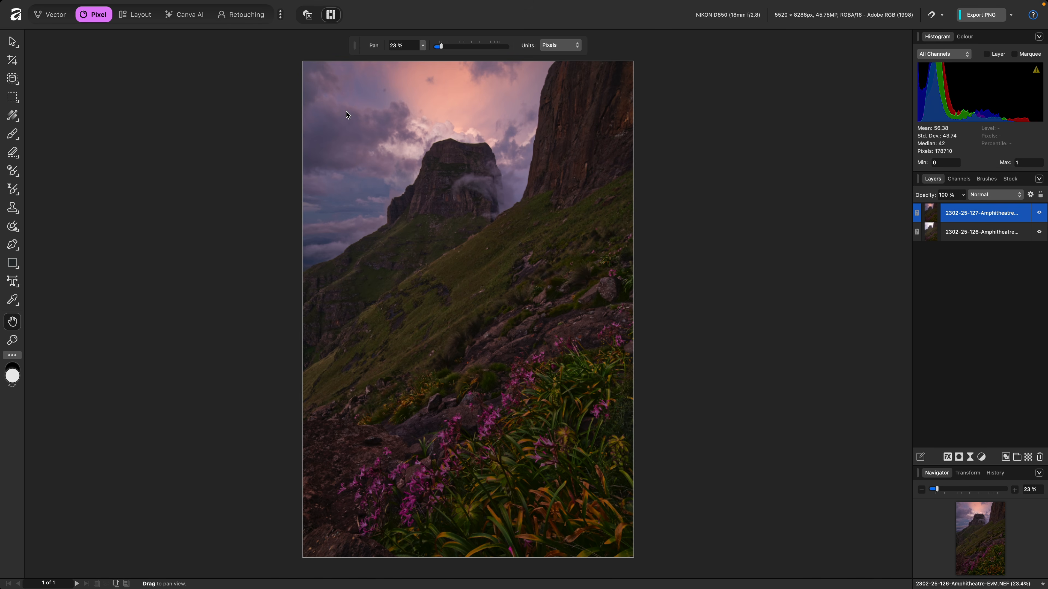
Draw a freehand selection around the sky along the ridge line, use it as a mask on the 2302-25-127 layer, and deselect.
key("l")
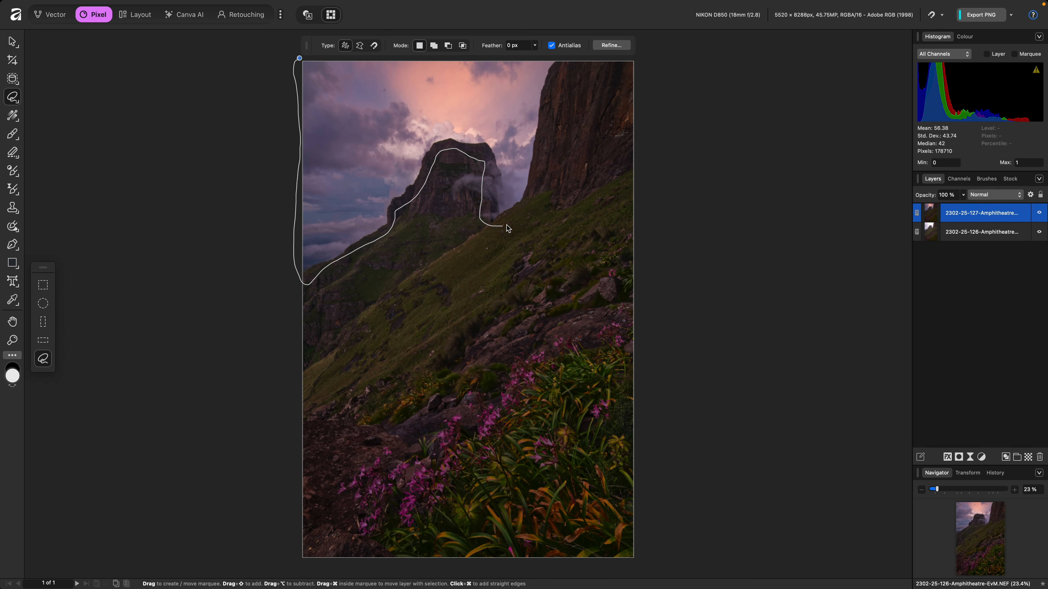
left_click_drag(565, 77, 569, 62)
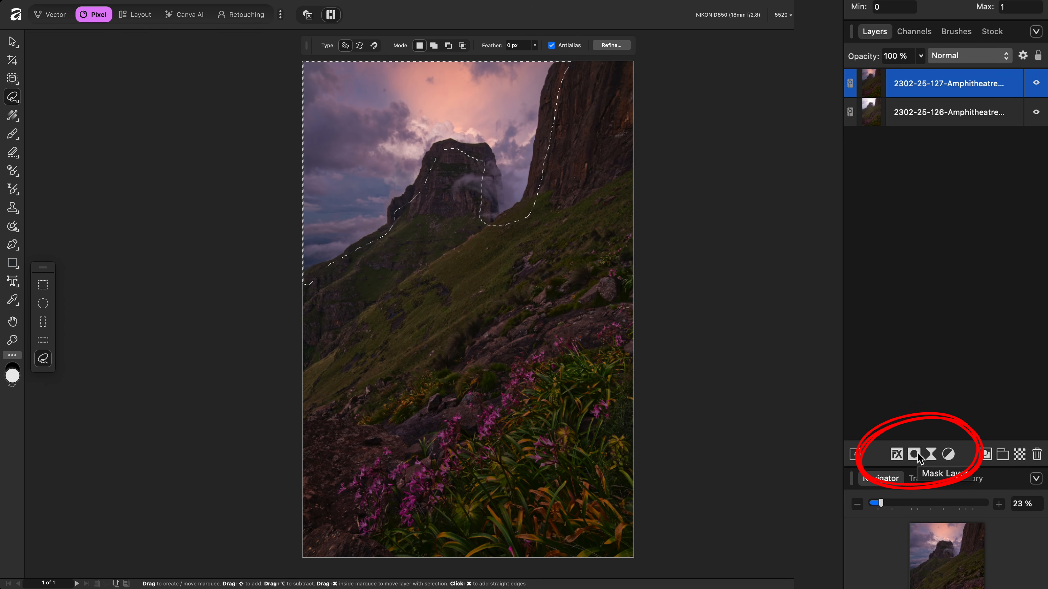
left_click(914, 454)
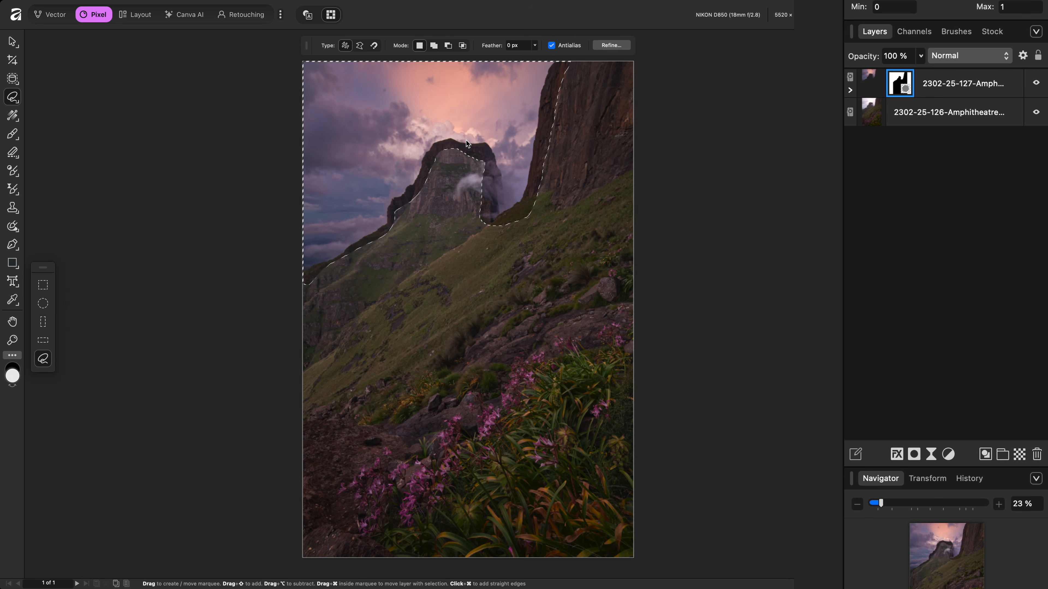
left_click(477, 175)
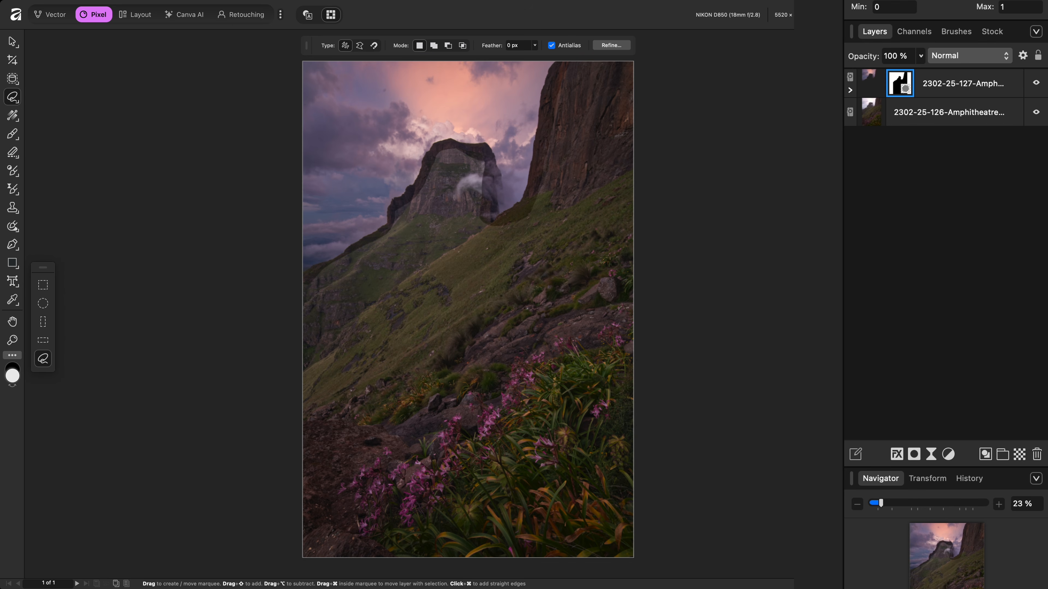
Soften the sky mask of the 2302-25-127 layer with a Gaussian Blur of 300 px radius.
scroll(880, 180, "up", 5)
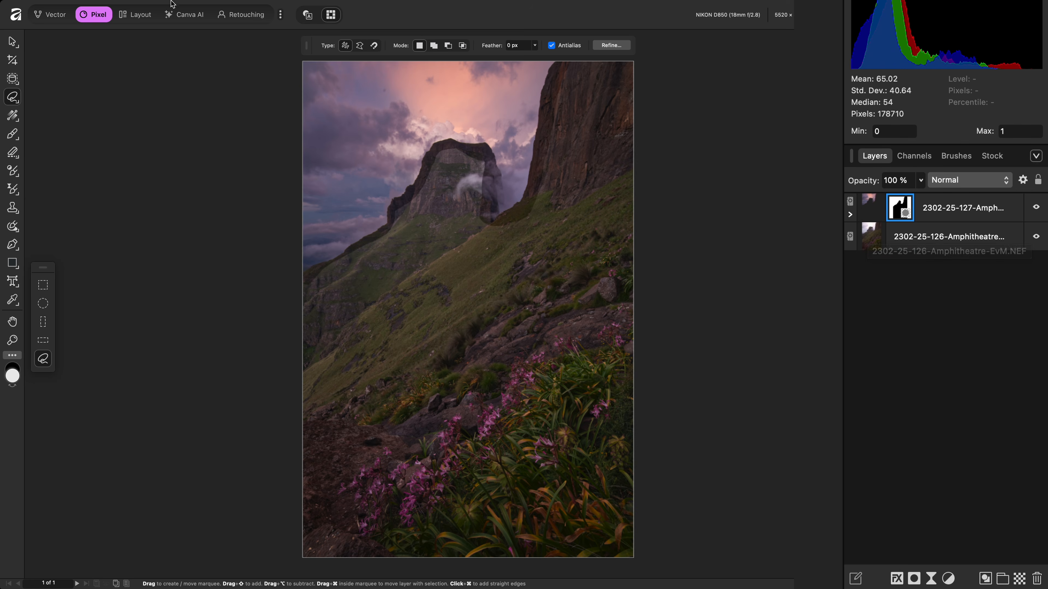
mouse_move(173, 5)
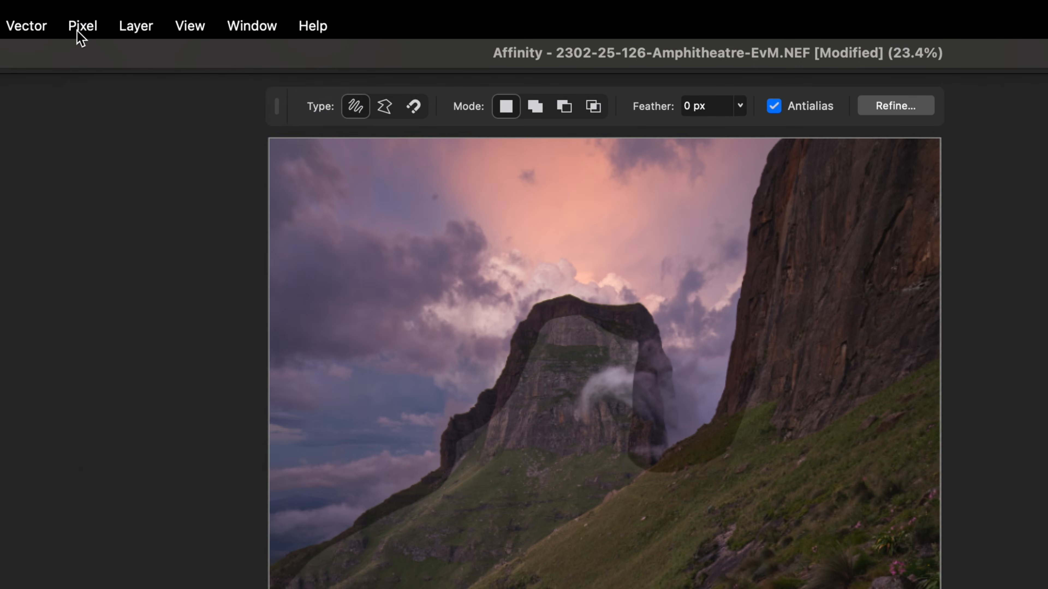
left_click(199, 8)
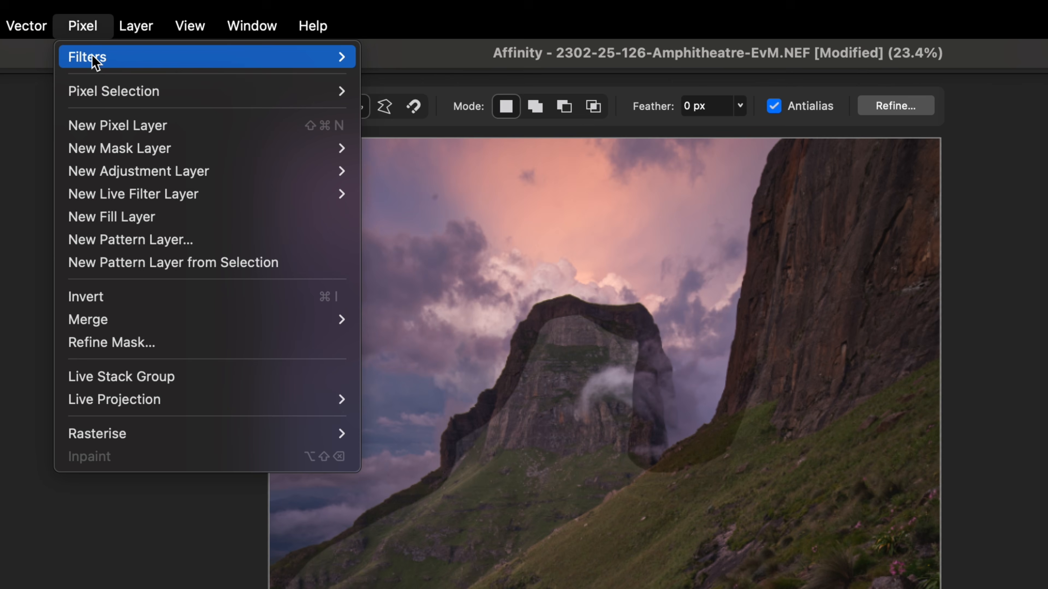
mouse_move(212, 25)
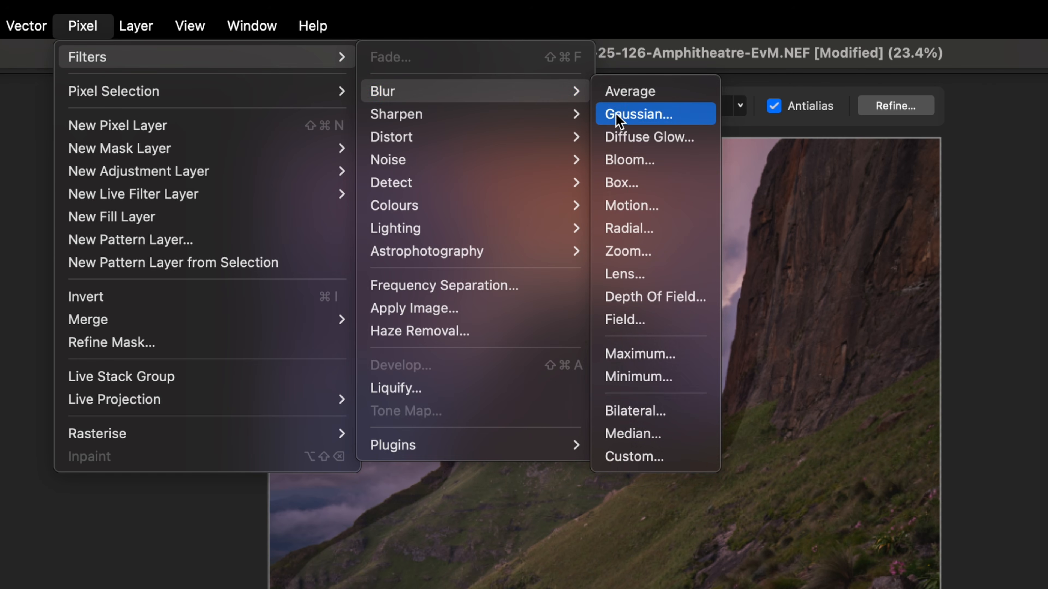
left_click(617, 116)
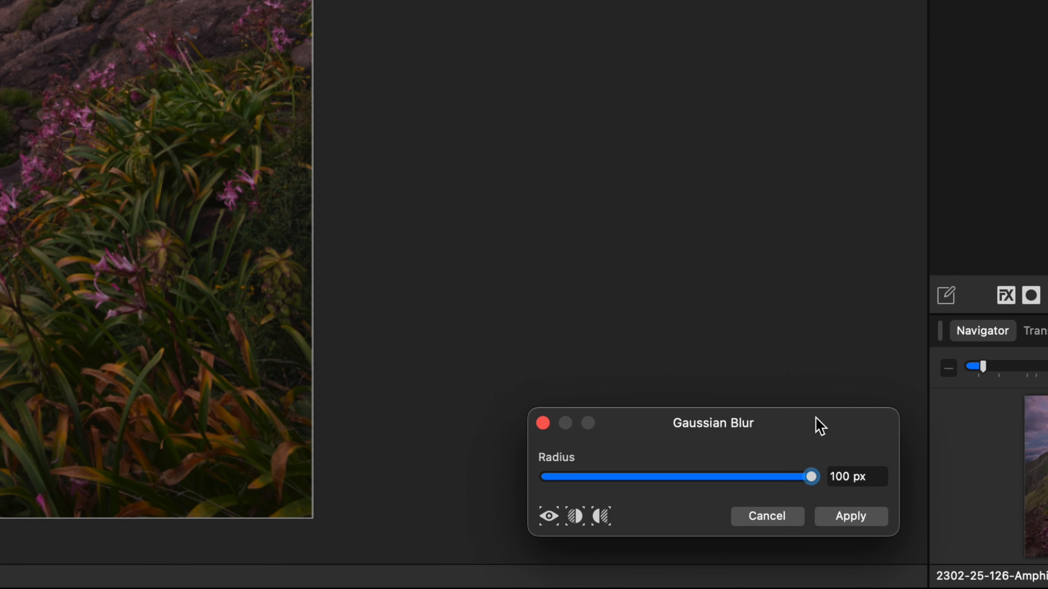
left_click(861, 485)
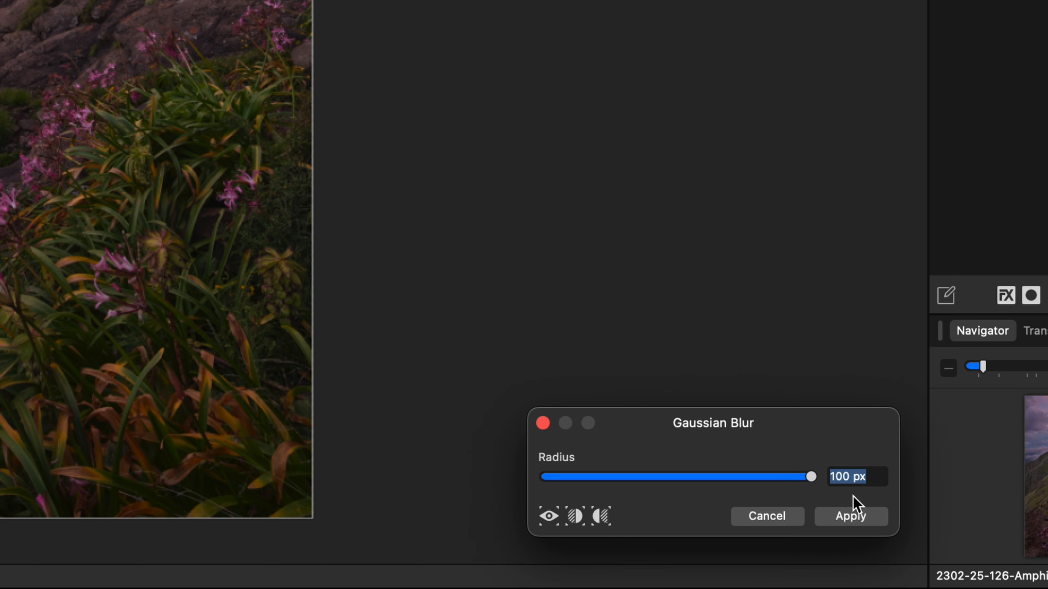
type("300")
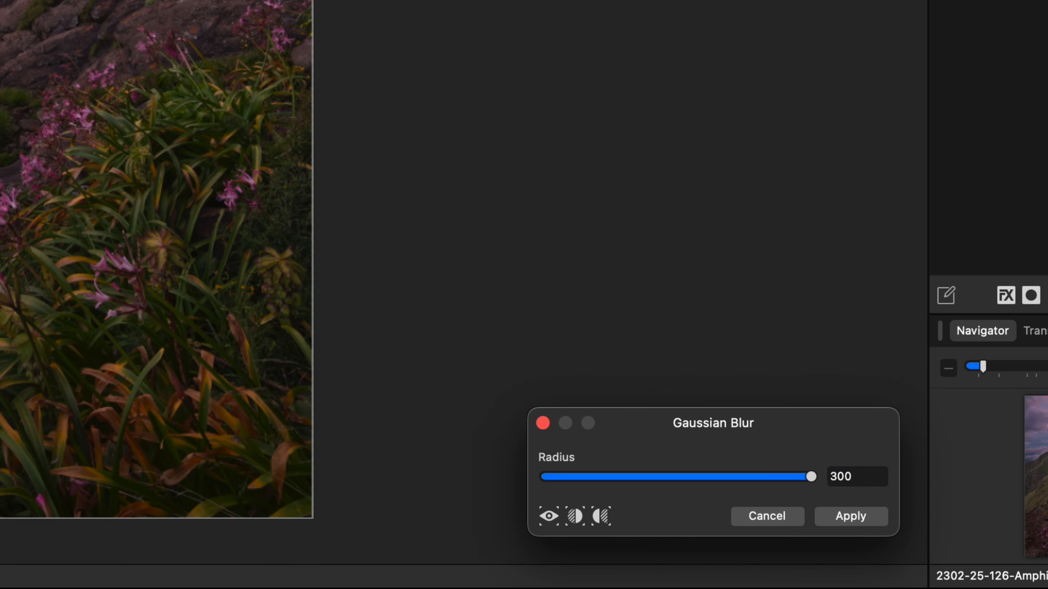
key("Return")
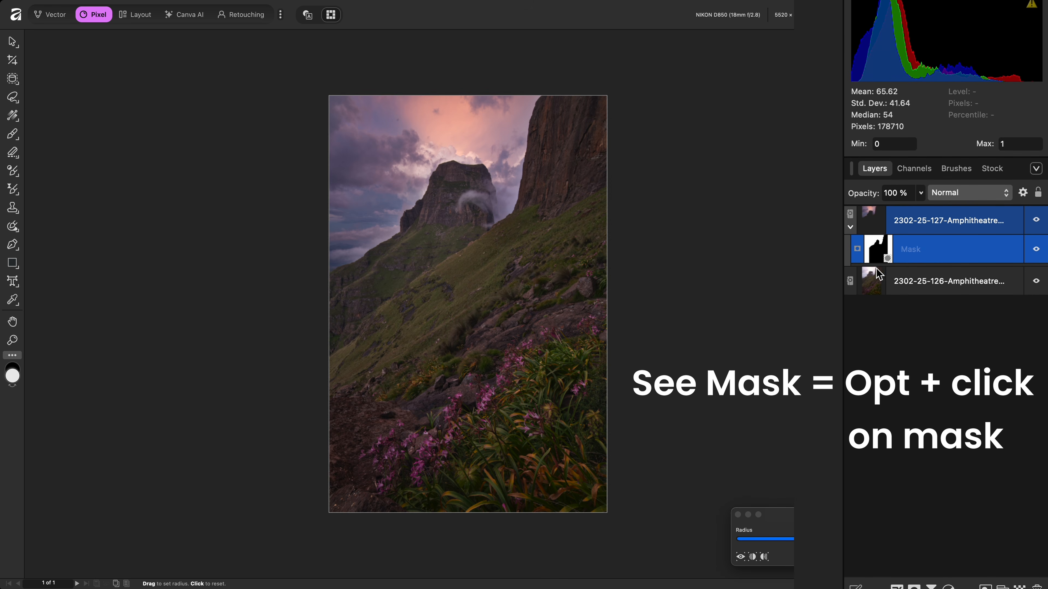
Inspect the blurred black-and-white mask by itself and return to the normal image view.
left_click(880, 253, "alt")
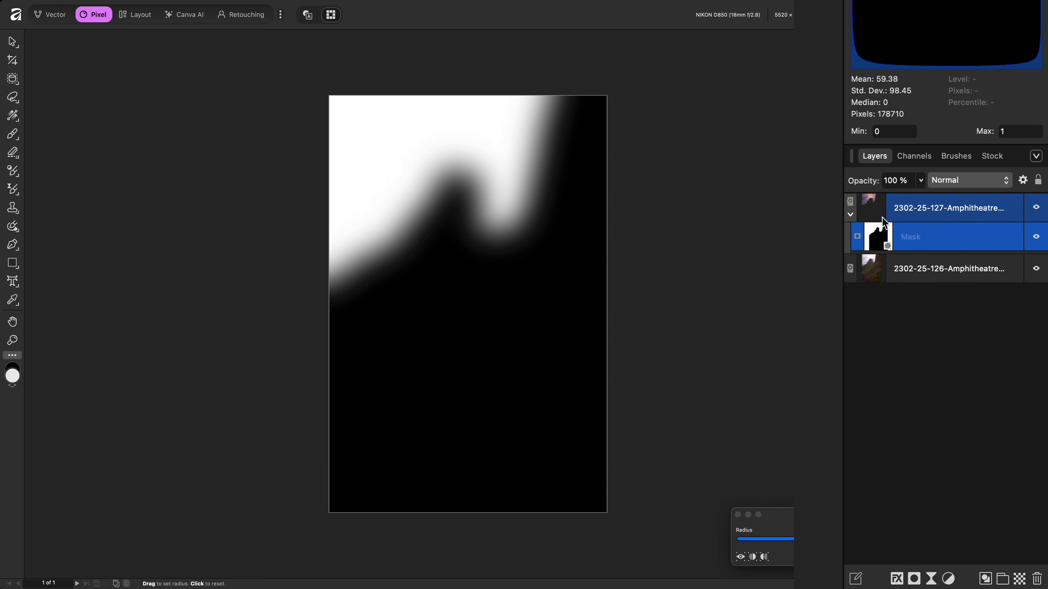
left_click(878, 268, "alt")
left_click(877, 263)
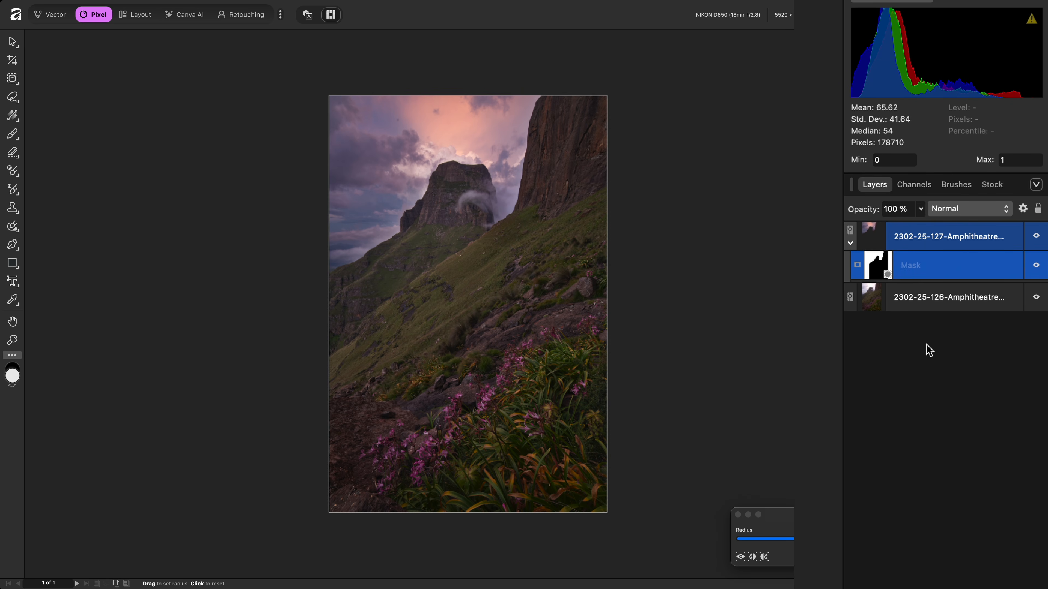
left_click(926, 342)
left_click(877, 258)
left_click_drag(878, 263, 870, 232)
scroll(919, 214, "down", 4)
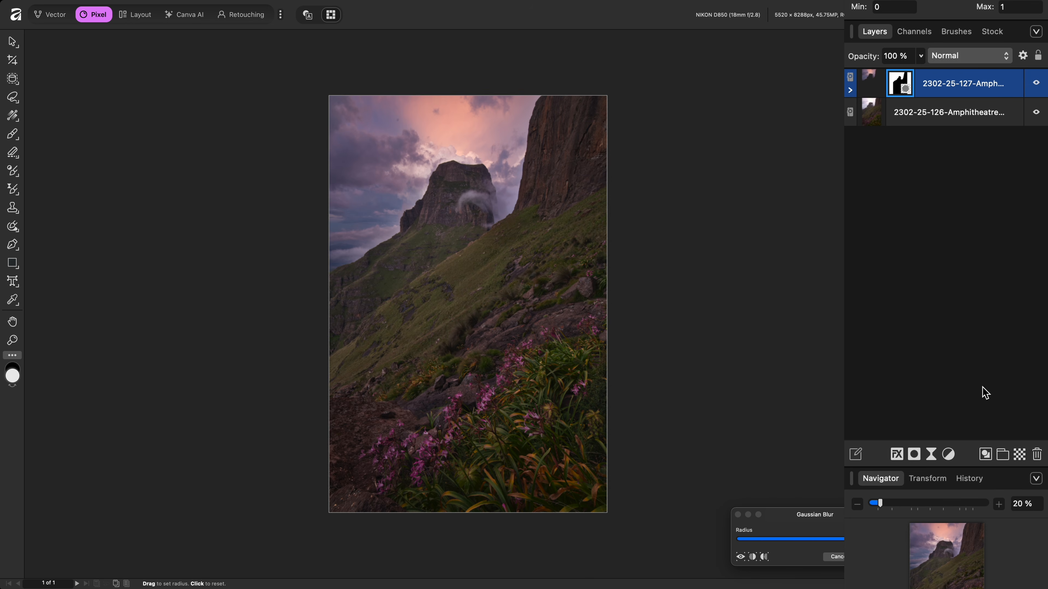
Add a Curves adjustment and place it between the masked 2302-25-127 layer and the 2302-25-126 layer.
left_click(950, 450)
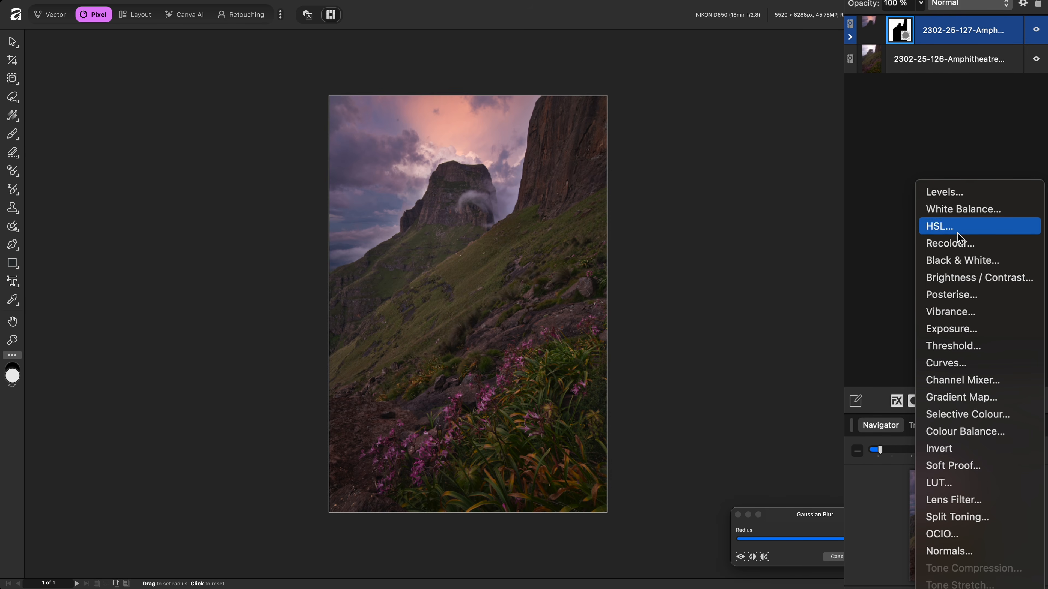
left_click(952, 363)
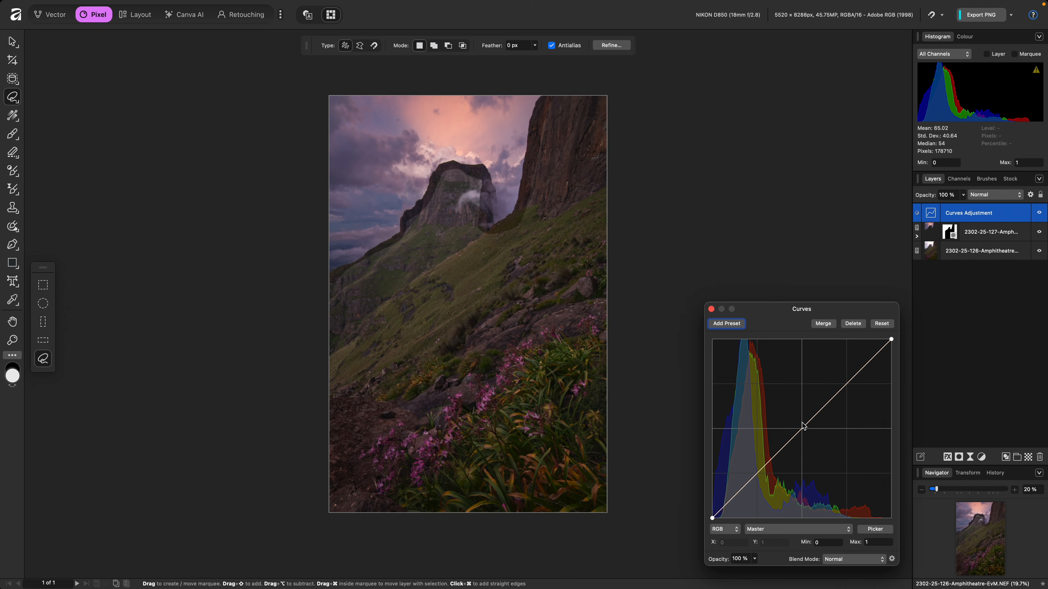
left_click_drag(806, 428, 800, 425)
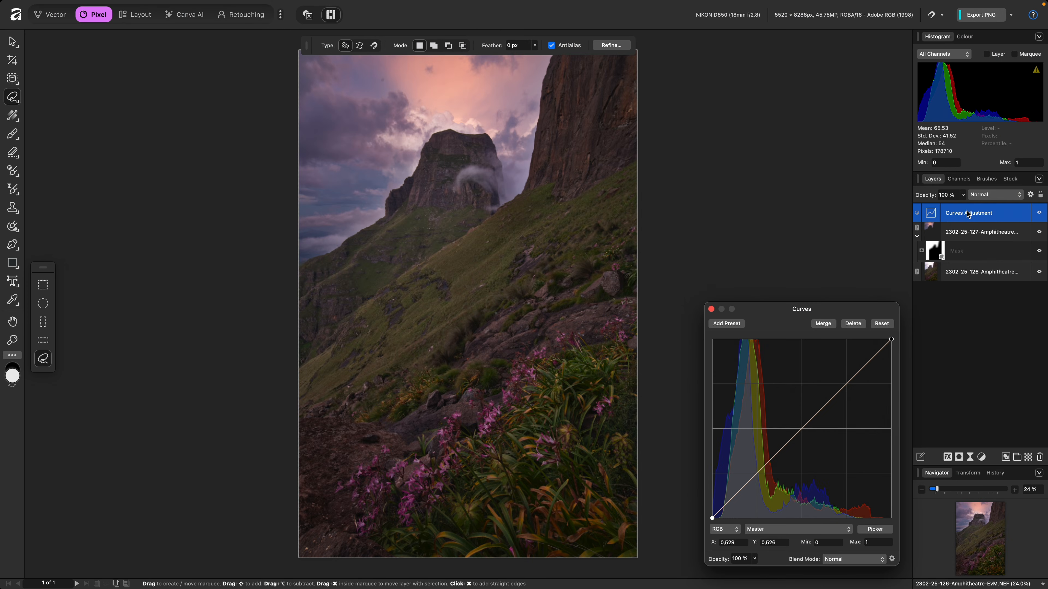
left_click_drag(968, 214, 966, 267)
left_click_drag(916, 173, 916, 174)
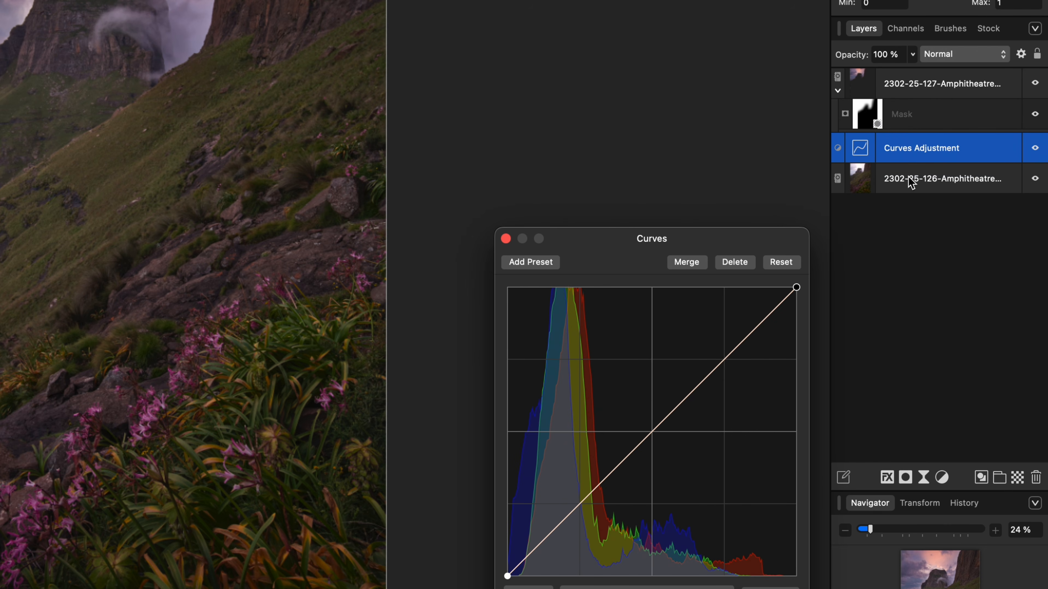
Brighten the foreground photo by raising the midtones and highlights of the master curve with points in the shadows, midtones and highlights.
left_click_drag(666, 422, 657, 414)
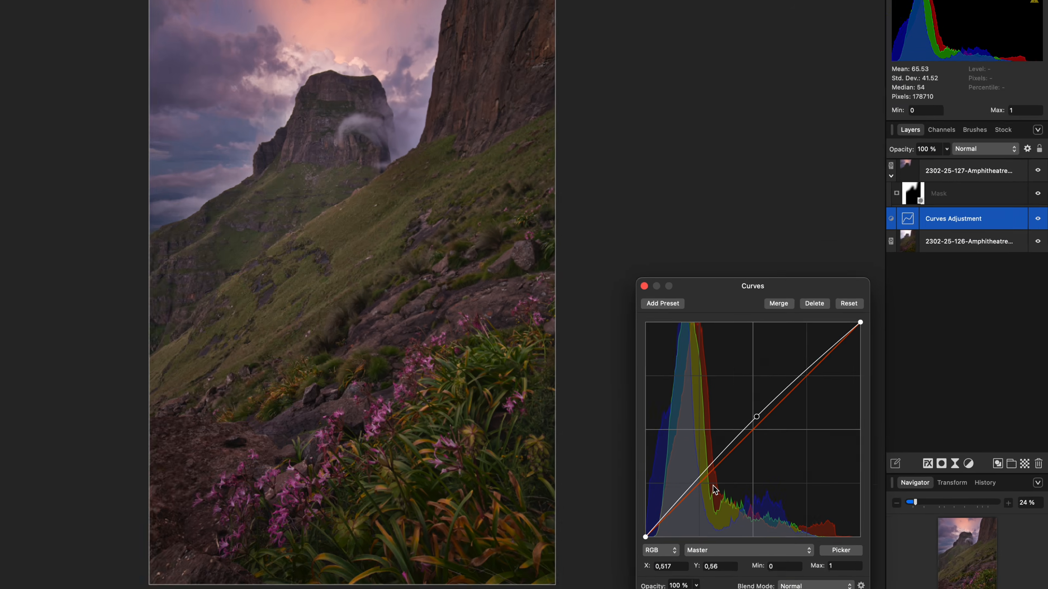
left_click(701, 478)
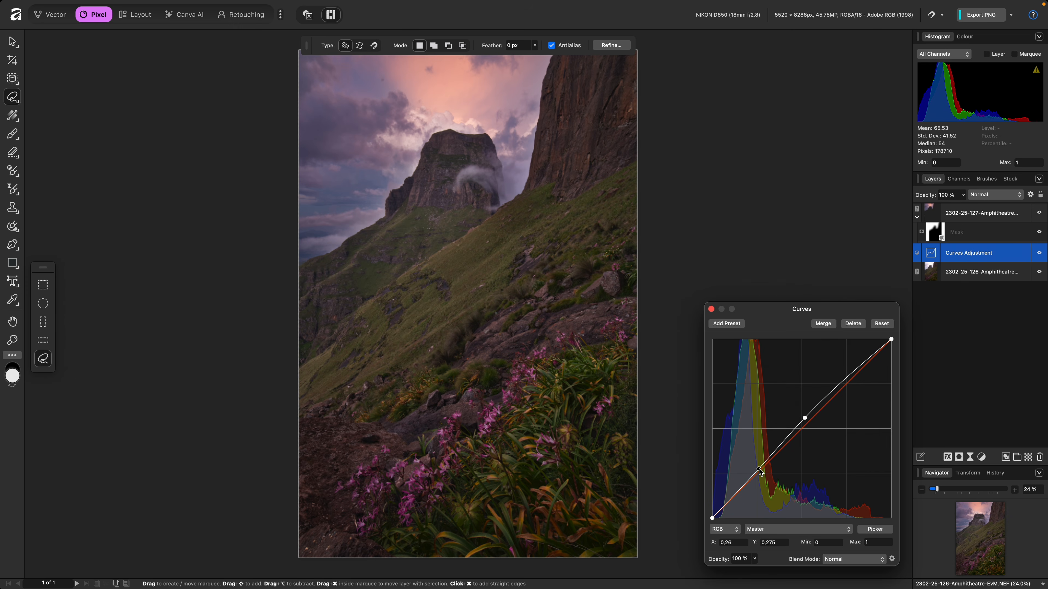
left_click_drag(864, 364, 860, 359)
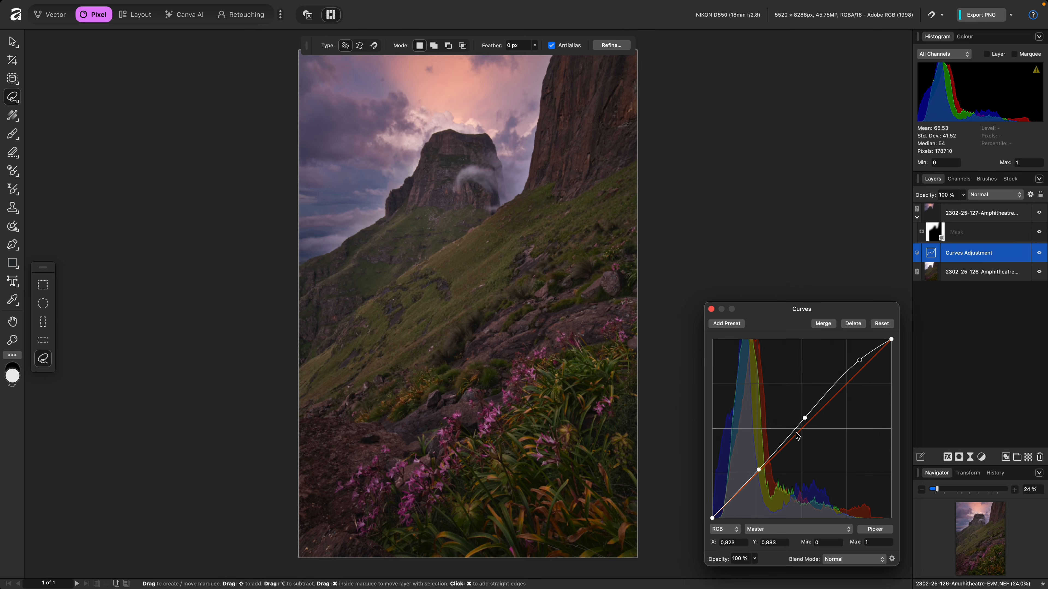
left_click_drag(805, 418, 801, 416)
left_click_drag(759, 469, 757, 470)
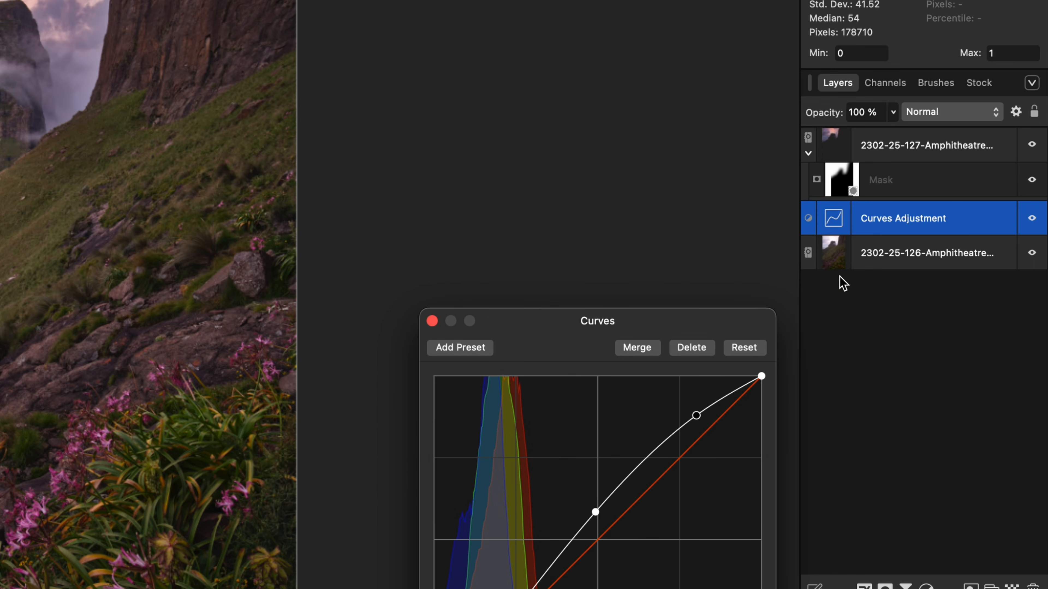
Reopen the 2302-25-126 raw layer for developing and set Contrast to 8% and Shadows to 17%.
left_click(834, 255)
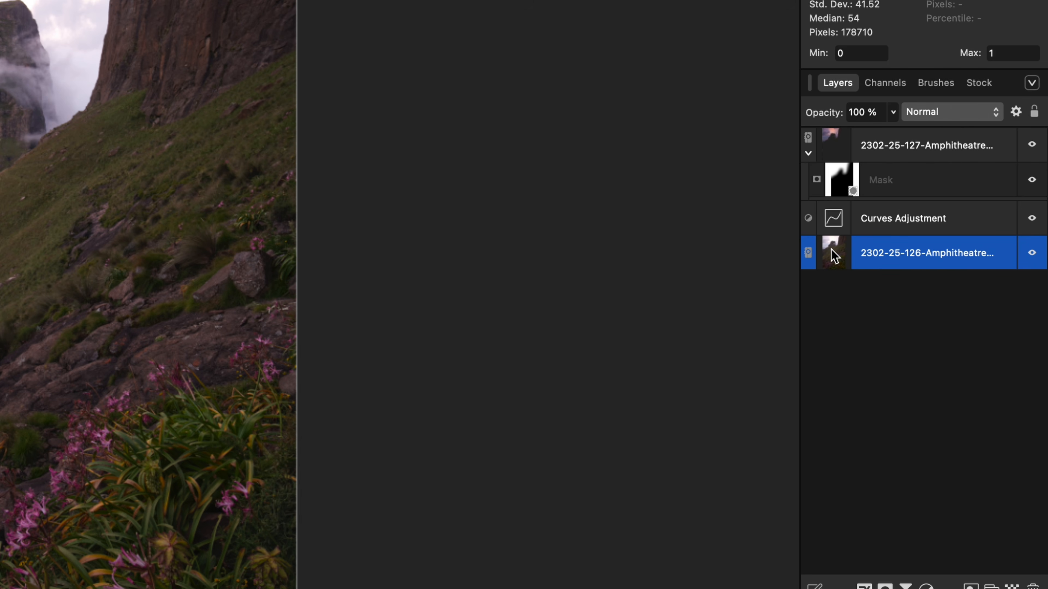
double_click(836, 258)
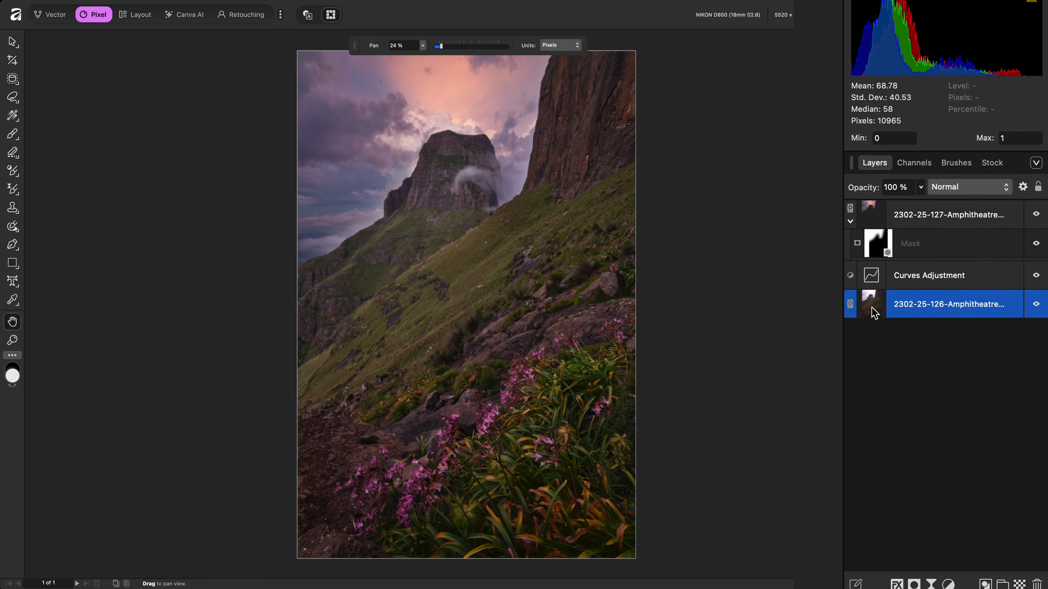
double_click(882, 306)
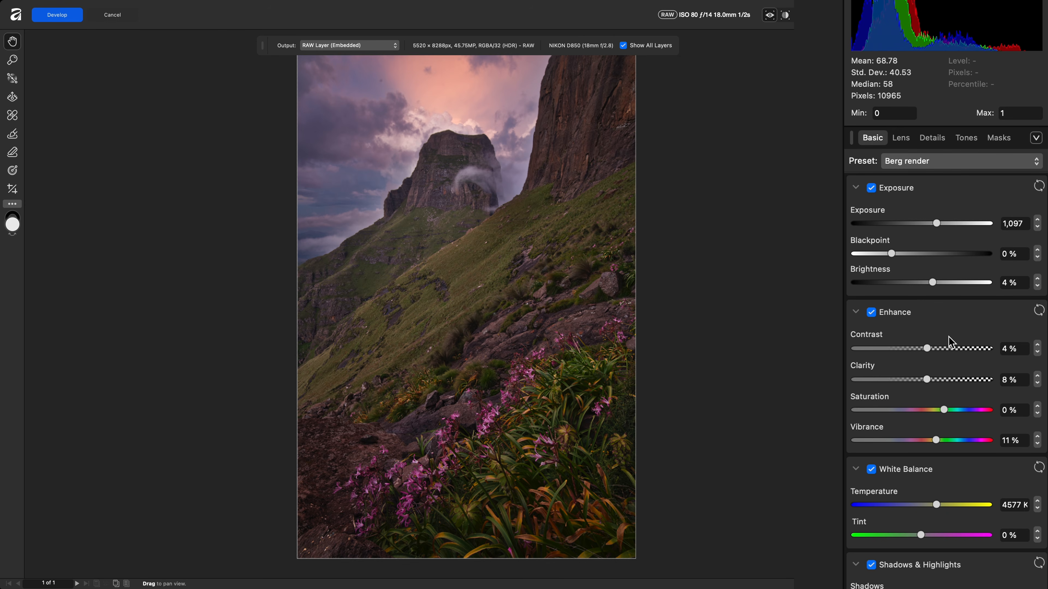
left_click_drag(931, 348, 930, 348)
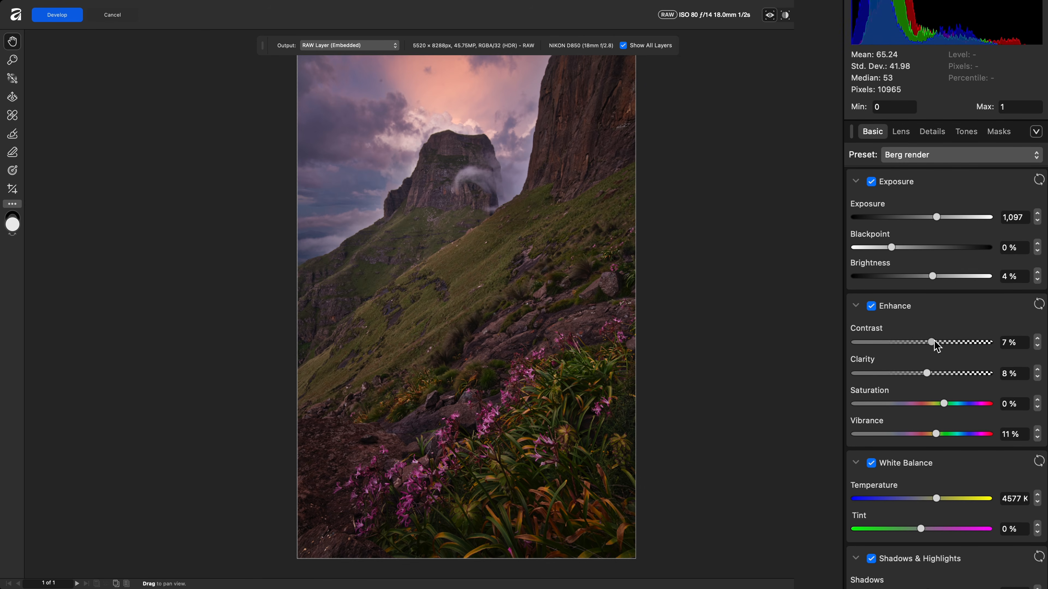
mouse_move(944, 341)
left_mouse_down()
mouse_move(921, 342)
mouse_move(942, 341)
left_mouse_up()
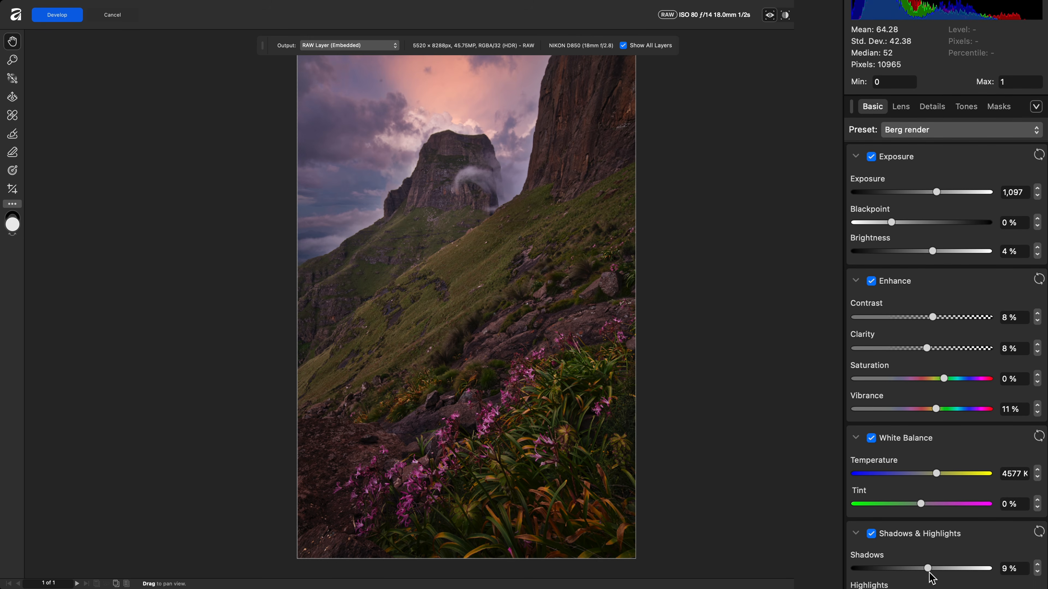
mouse_move(924, 567)
left_mouse_down()
mouse_move(936, 566)
mouse_move(910, 576)
mouse_move(937, 567)
left_mouse_up()
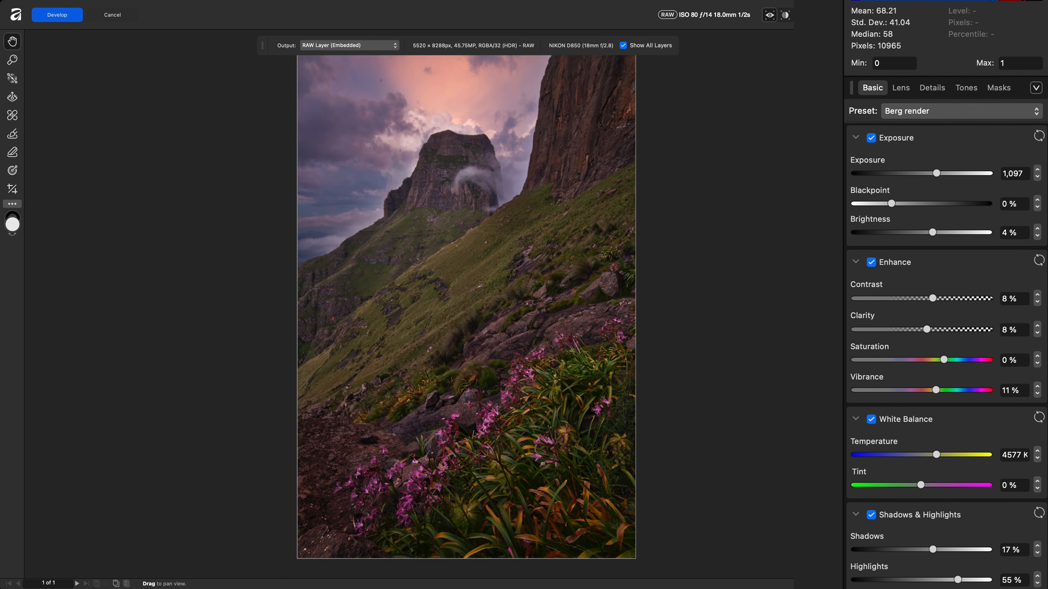
Apply the raw development and sample the pink flowers' colour on the 2302-25-126 layer with Select Sampled Colour.
left_click(57, 15)
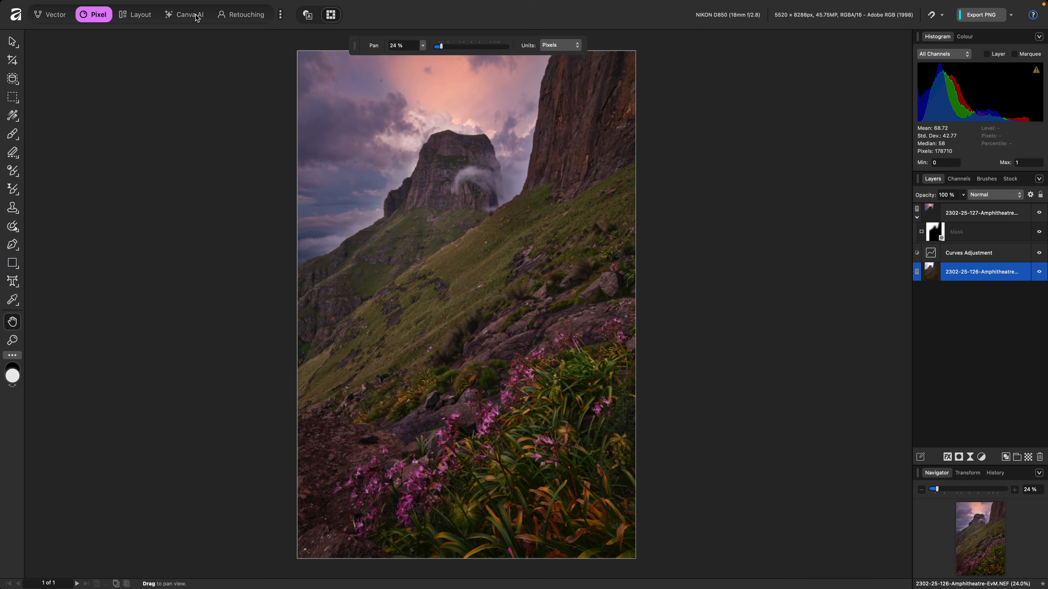
mouse_move(196, 1)
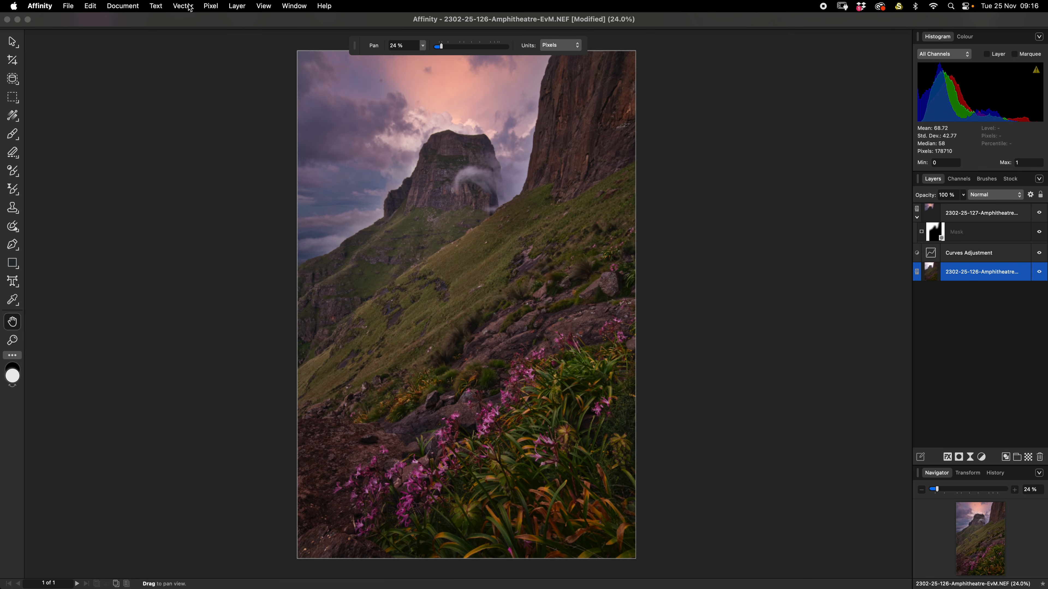
left_click(211, 6)
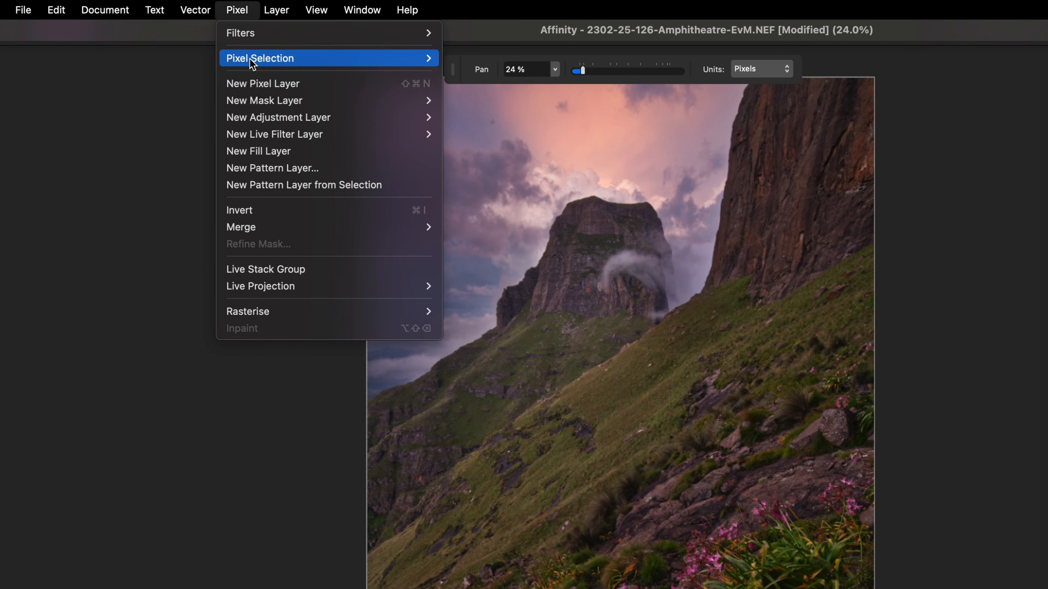
mouse_move(251, 58)
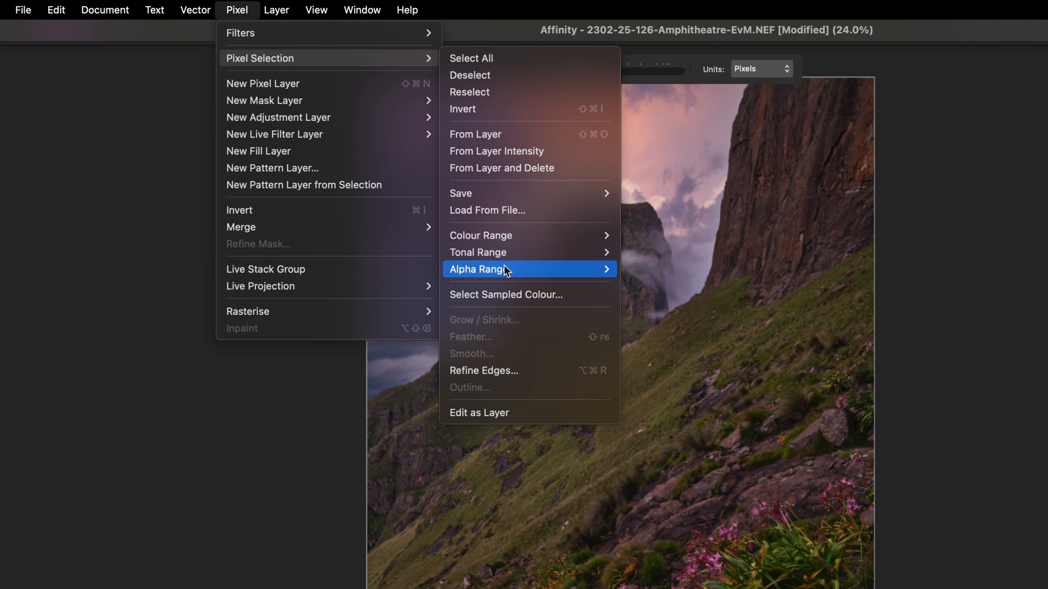
left_click(511, 295)
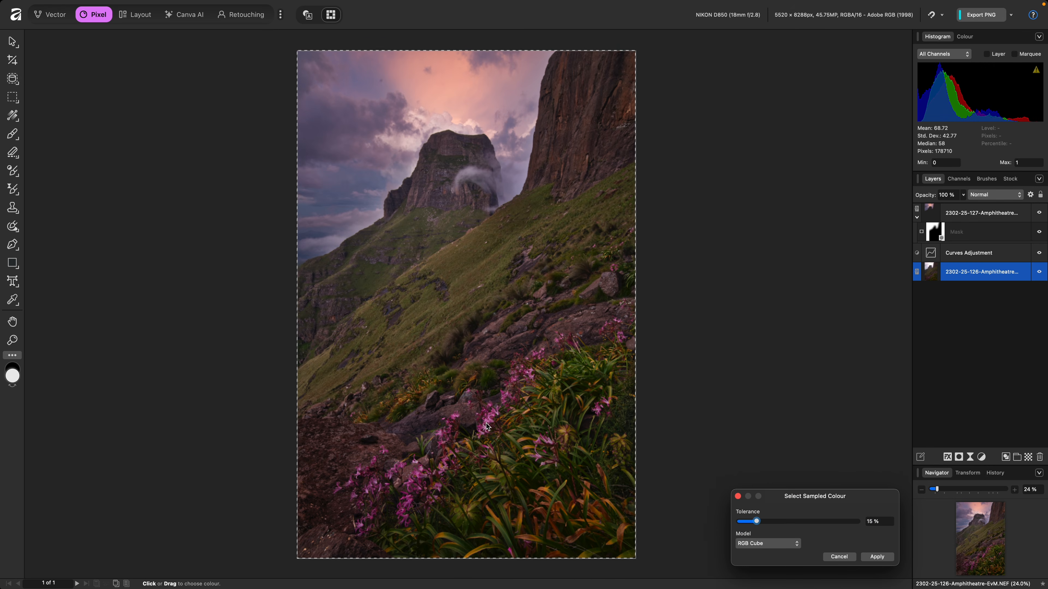
left_click(488, 424)
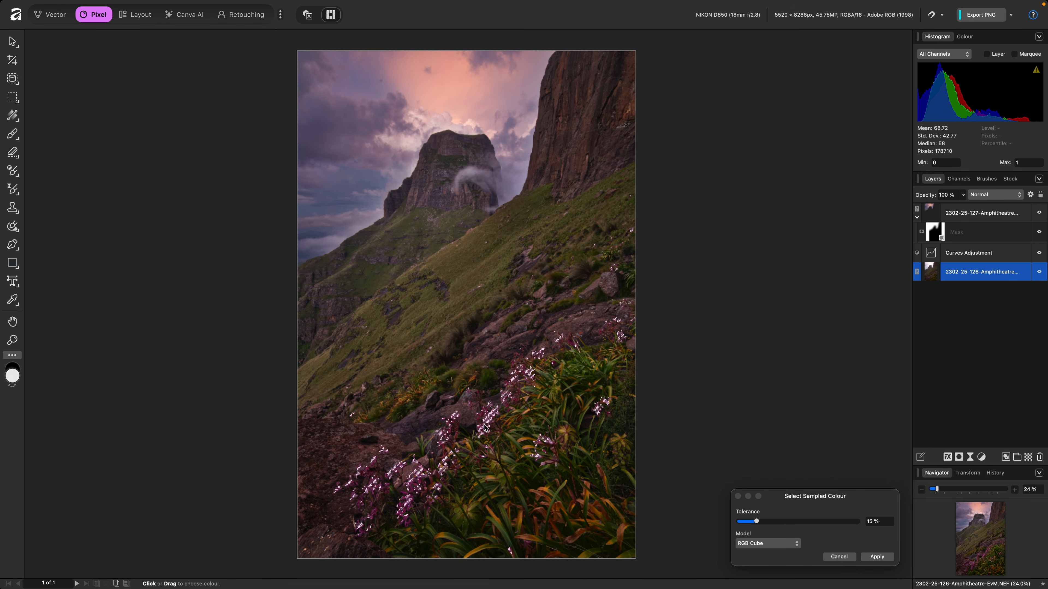
Set the sampled-colour tolerance to 17% while checking the flowers at 100% zoom, and apply the selection.
key("super+1")
left_click_drag(612, 474, 349, 267)
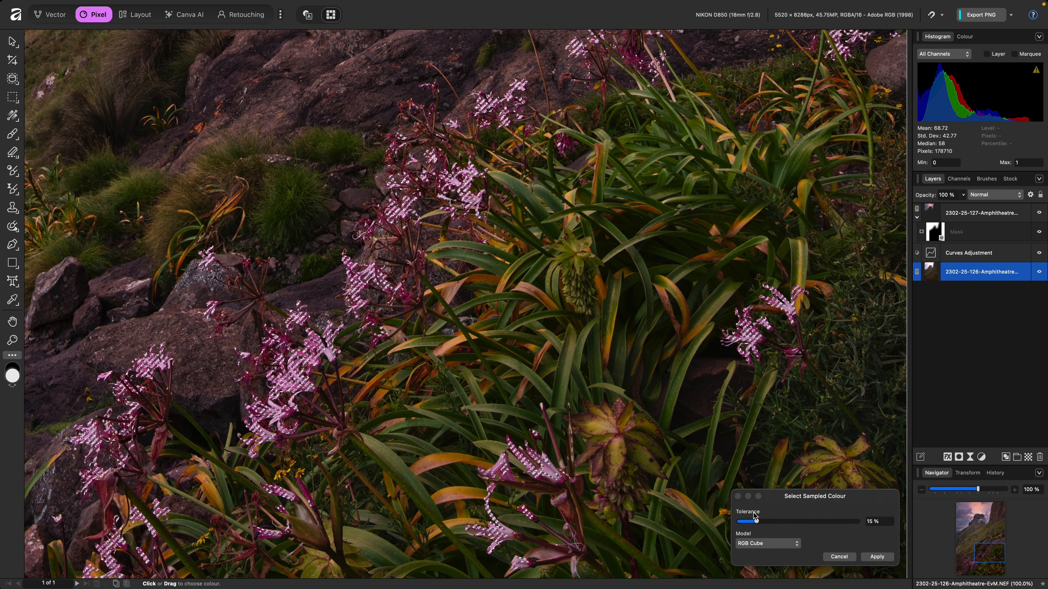
mouse_move(754, 517)
left_mouse_down()
mouse_move(772, 521)
mouse_move(759, 524)
left_mouse_up()
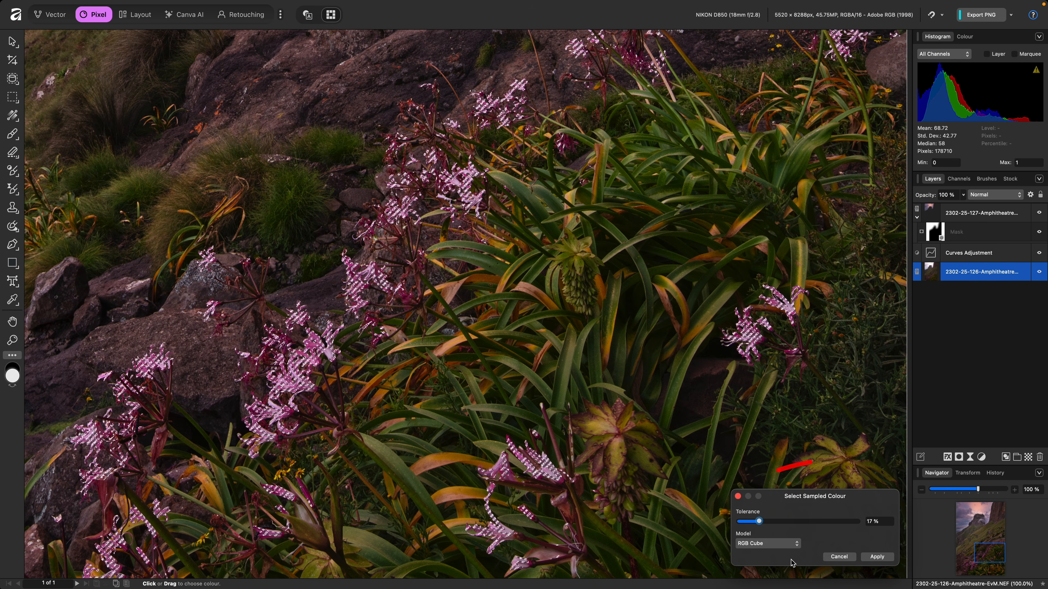
left_click(876, 560)
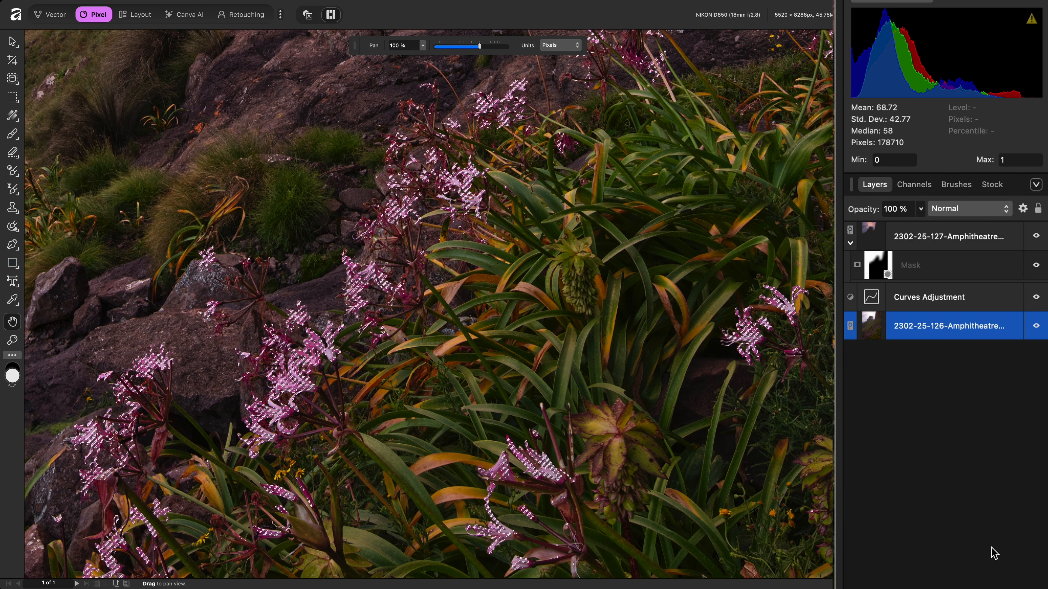
Add a Curves adjustment masked to the flower selection directly above the 2302-25-126 layer, and clear the selection.
scroll(1009, 562, "down", 5)
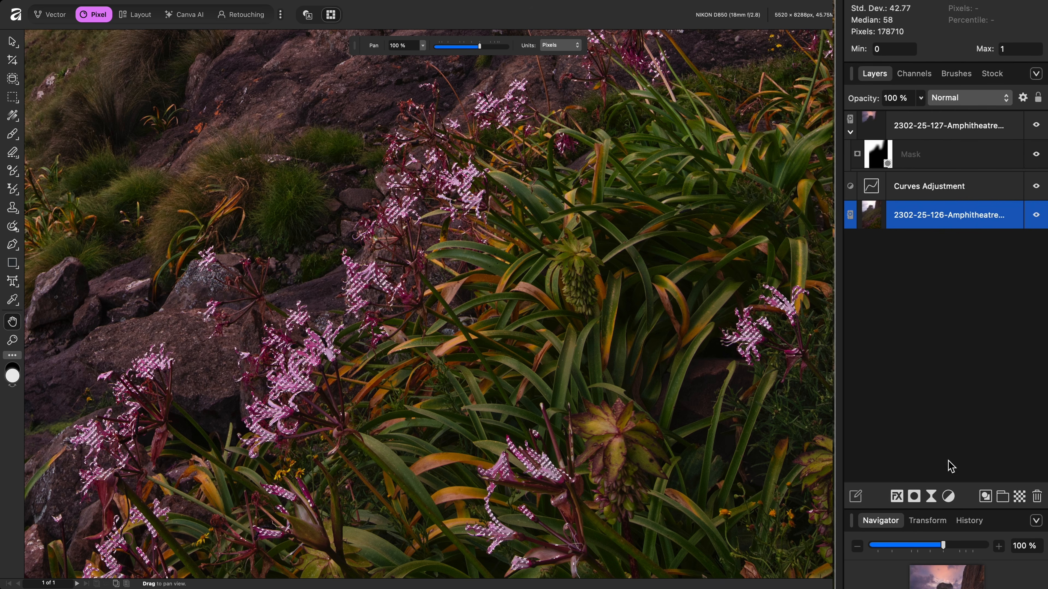
left_click(949, 437)
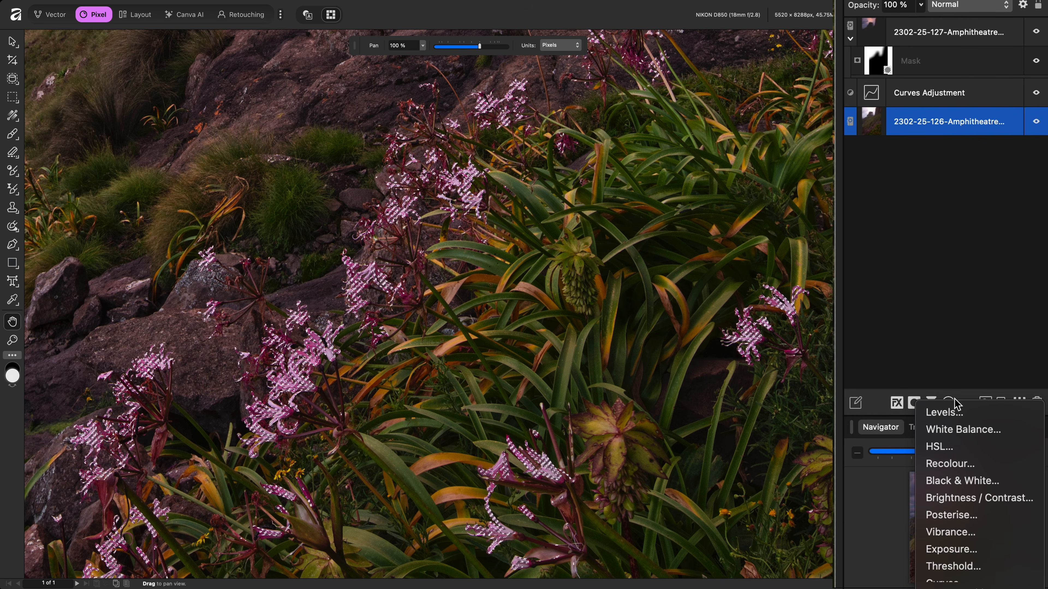
scroll(971, 536, "down", 5)
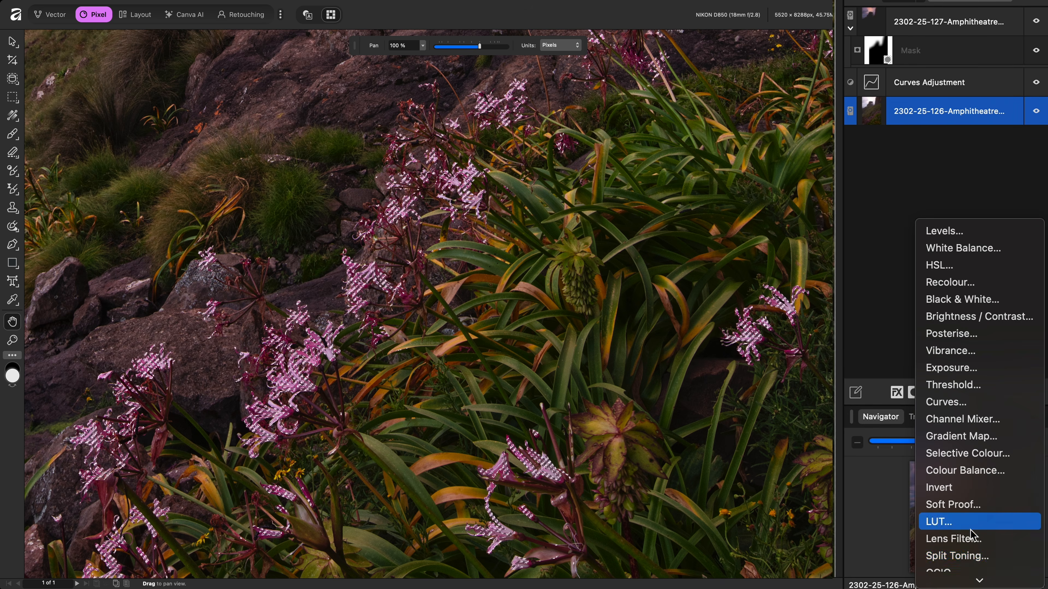
left_click(964, 402)
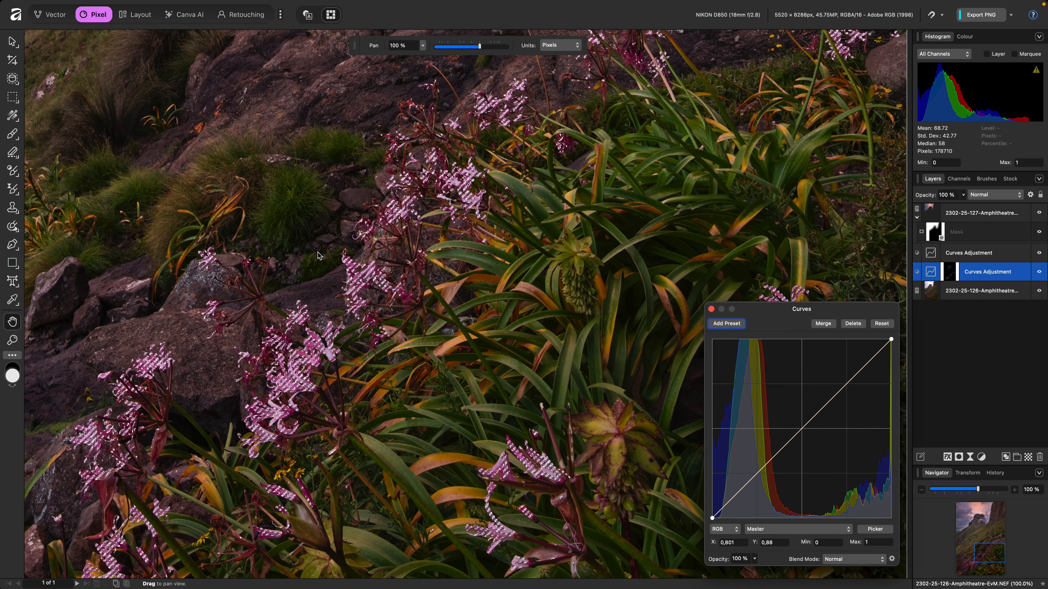
key("super+d")
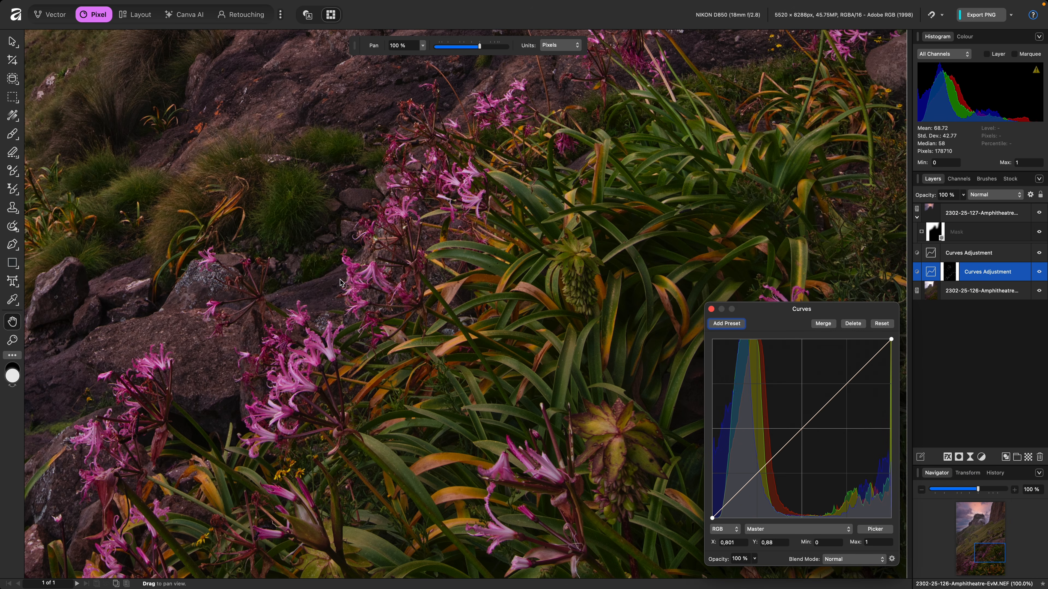
Brighten the flowers by raising the midtones of the master curve with points in the shadows, midtones and highlights.
left_click_drag(803, 426, 794, 417)
left_click(750, 466)
left_click(847, 368)
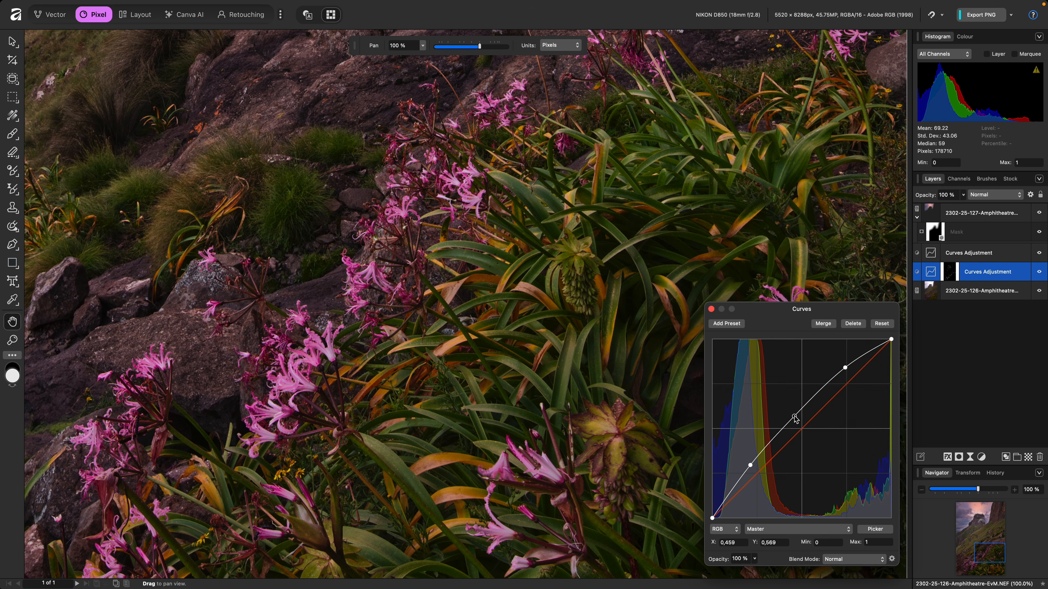
left_click_drag(794, 417, 789, 412)
left_click(711, 309)
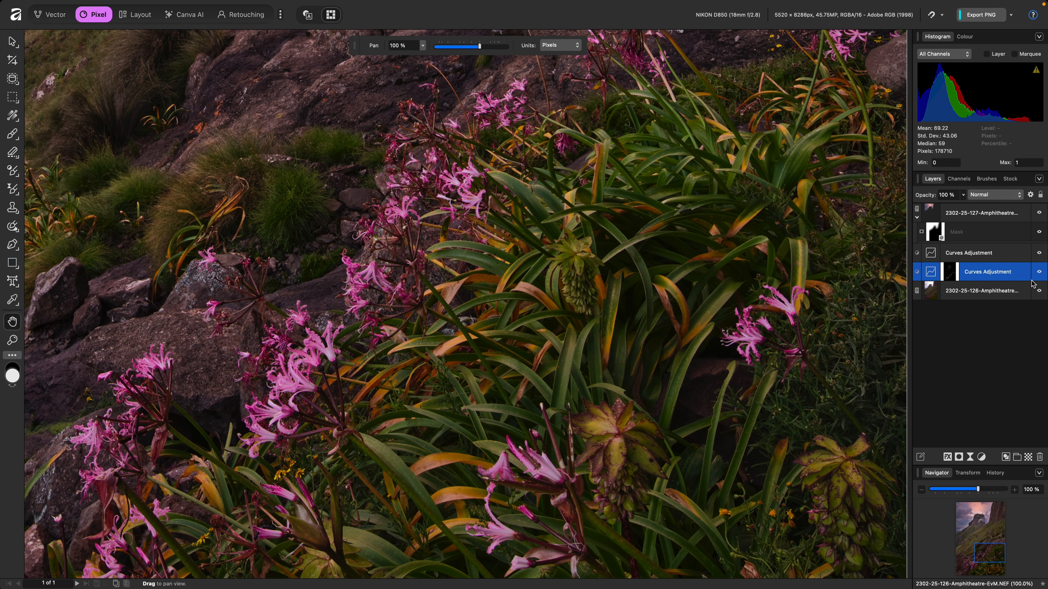
Compare the flowers with and without the masked Curves adjustment, both close up and in the whole image.
left_click(1039, 272)
left_click(1039, 273)
left_click(1037, 273)
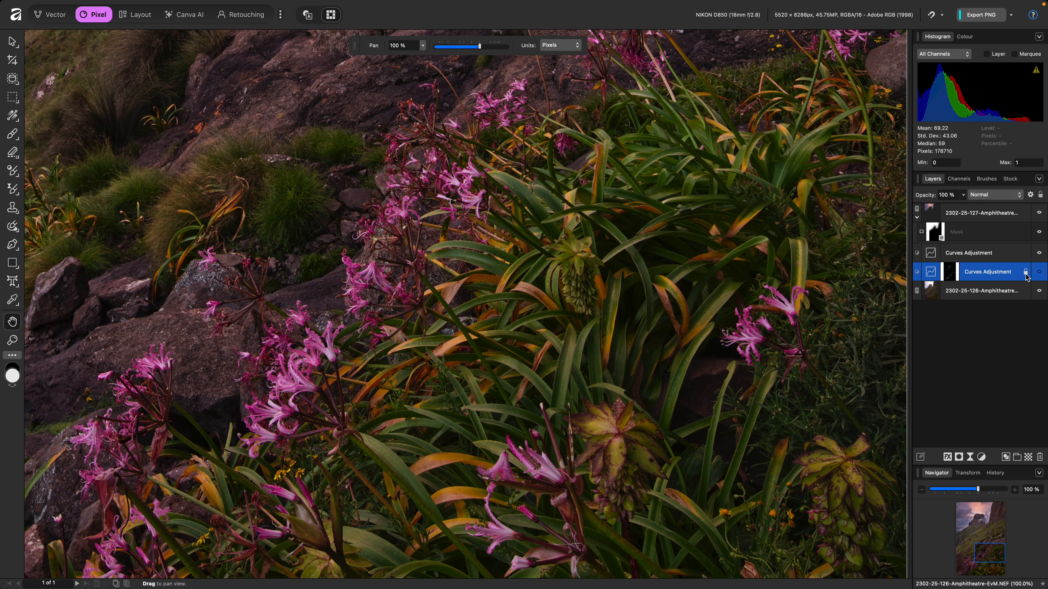
key("super+0")
left_click(1038, 272)
left_click(1039, 272)
left_click(1039, 273)
left_click(1040, 273)
left_click(1039, 275)
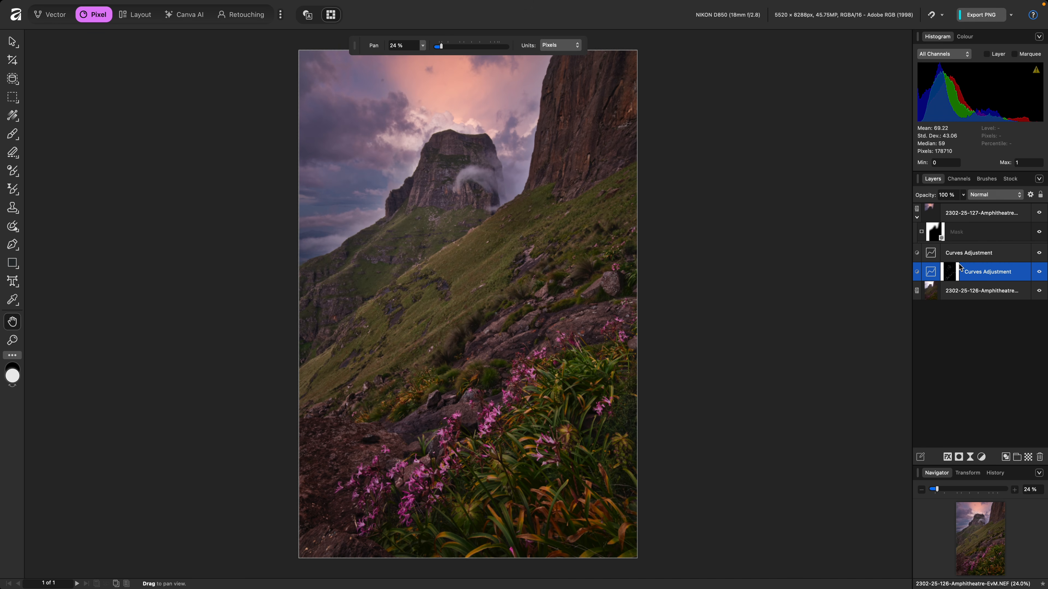
Display the flower mask by itself and soften it with a Gaussian Blur of 0.5 px radius.
left_click(950, 275, "alt")
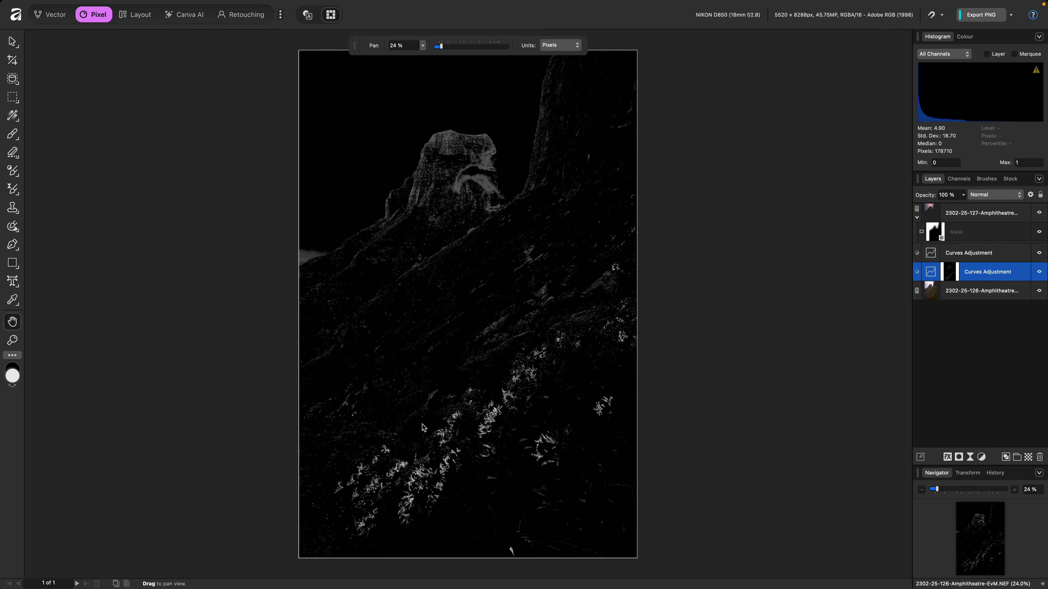
mouse_move(194, 3)
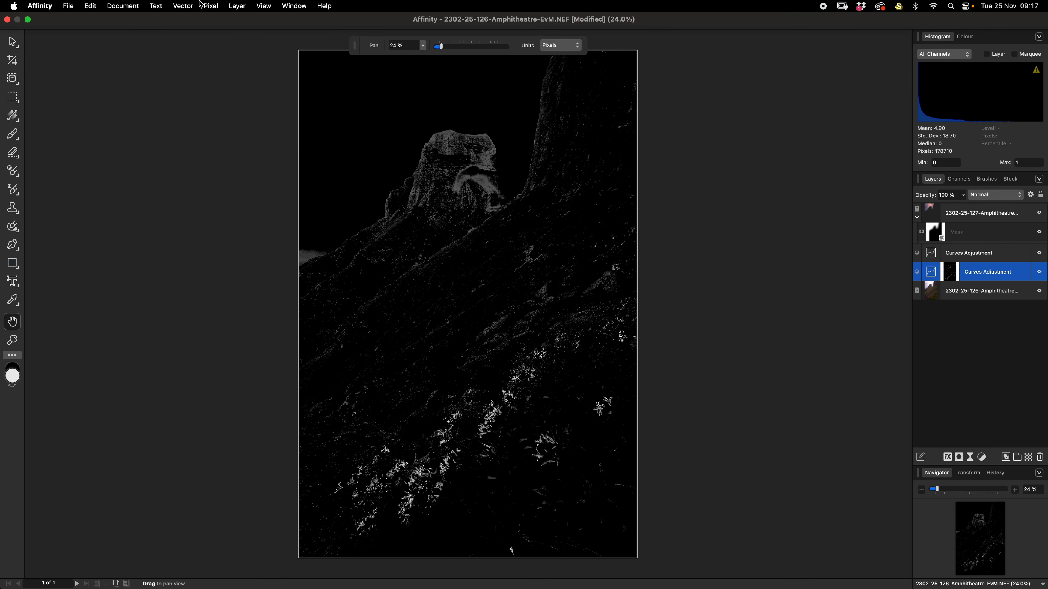
left_click(213, 12)
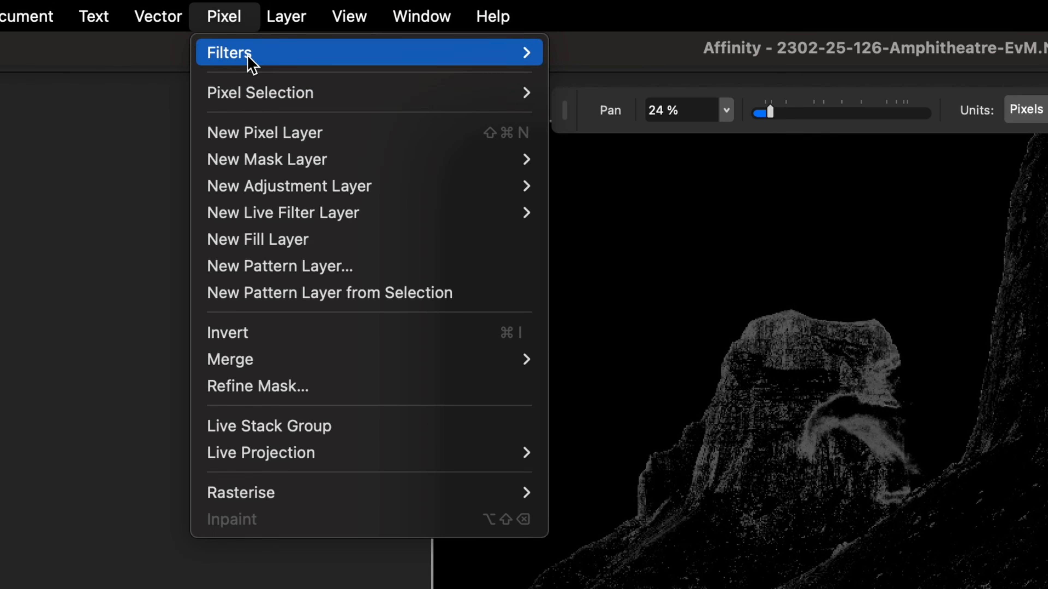
mouse_move(222, 23)
mouse_move(797, 120)
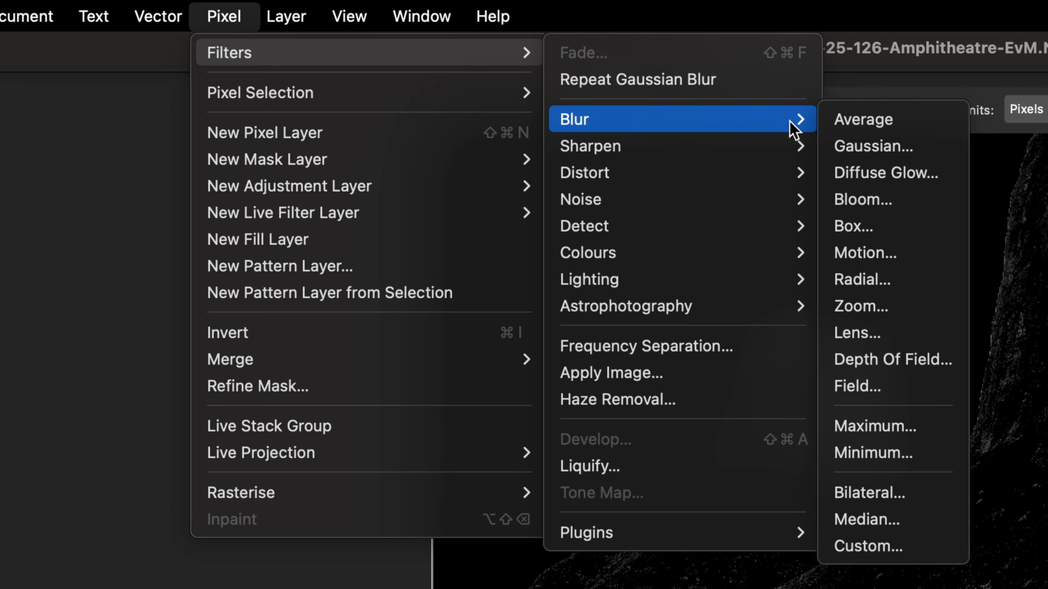
left_click(848, 147)
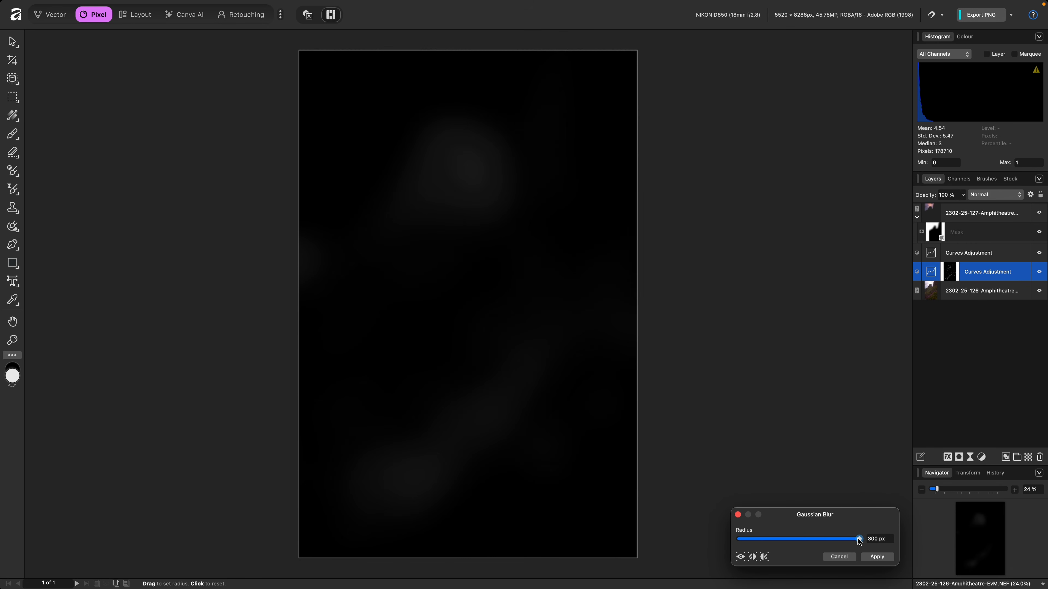
left_click_drag(859, 541, 751, 548)
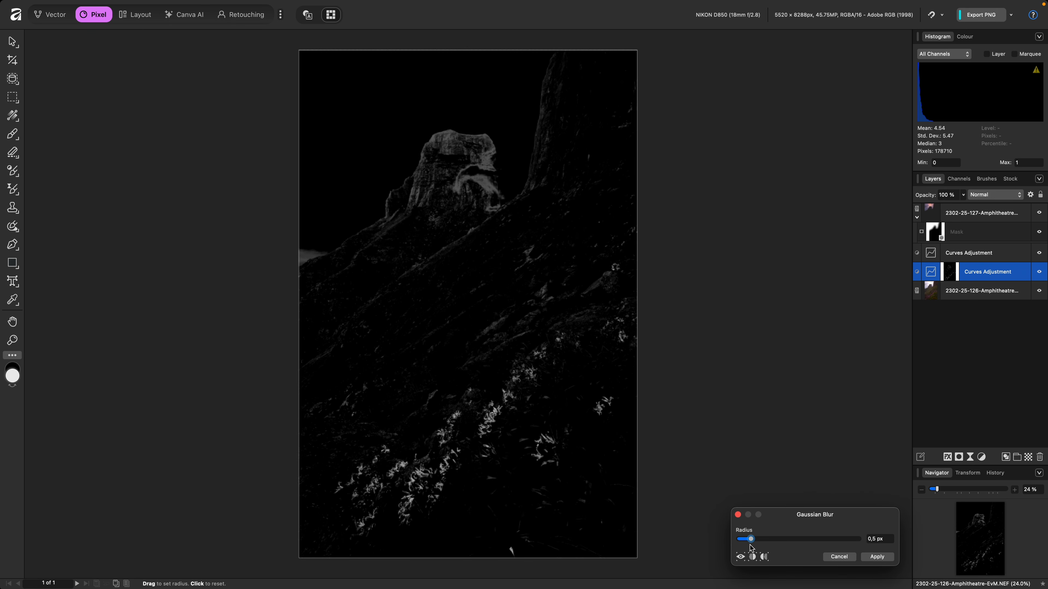
left_click(877, 558)
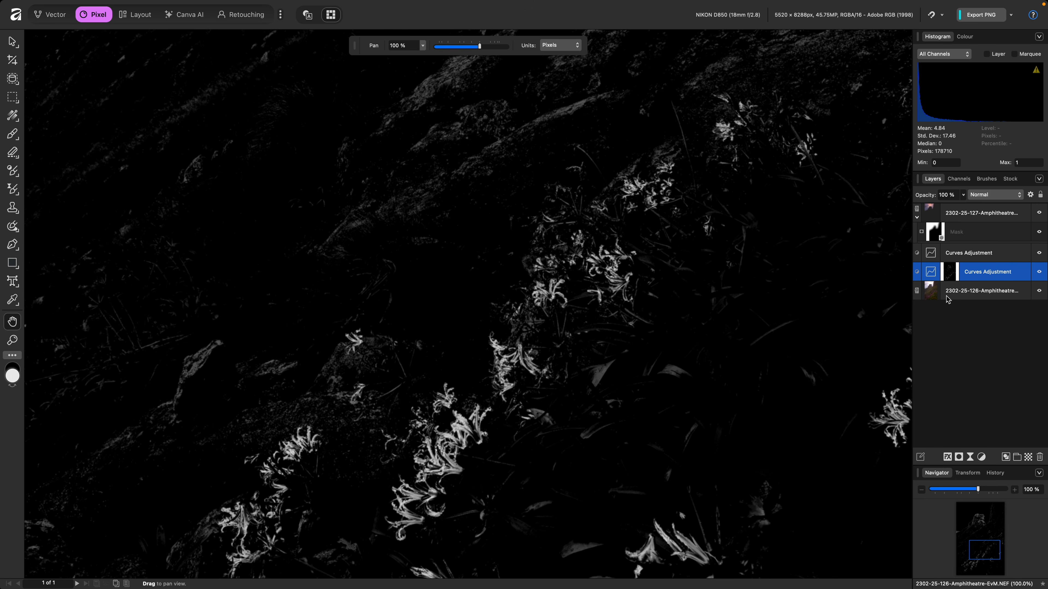
Return from the mask to the whole image and compare it with the masked Curves adjustment hidden and shown.
key("super+0")
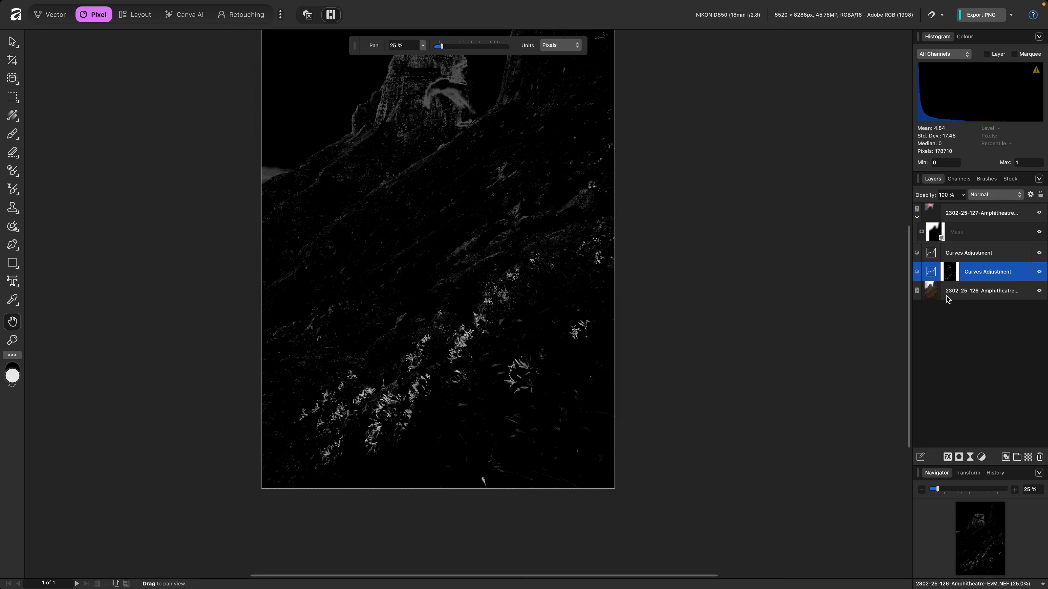
left_click(946, 295)
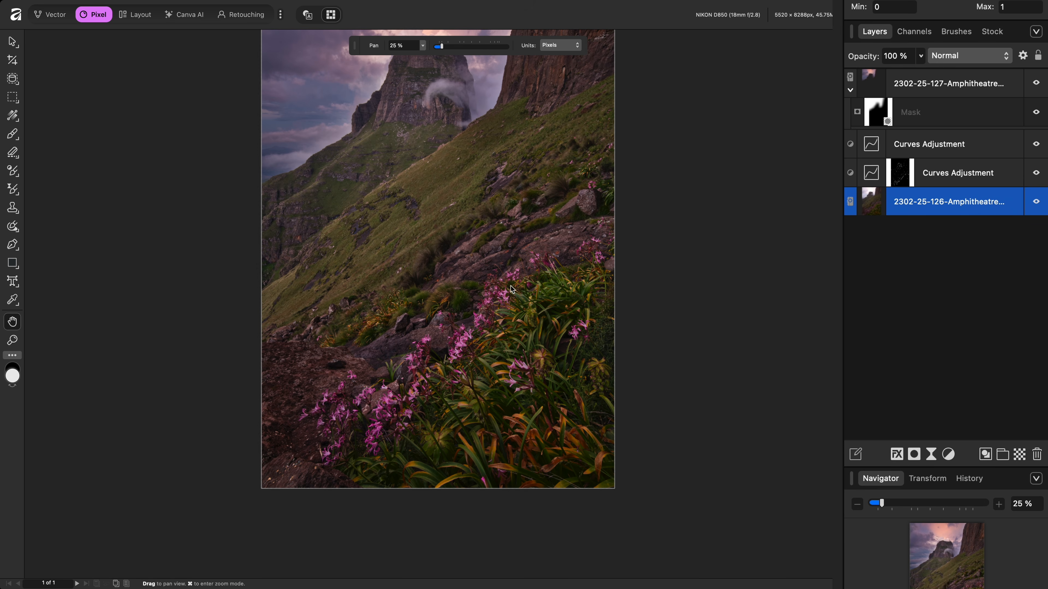
scroll(512, 301, "up", 5)
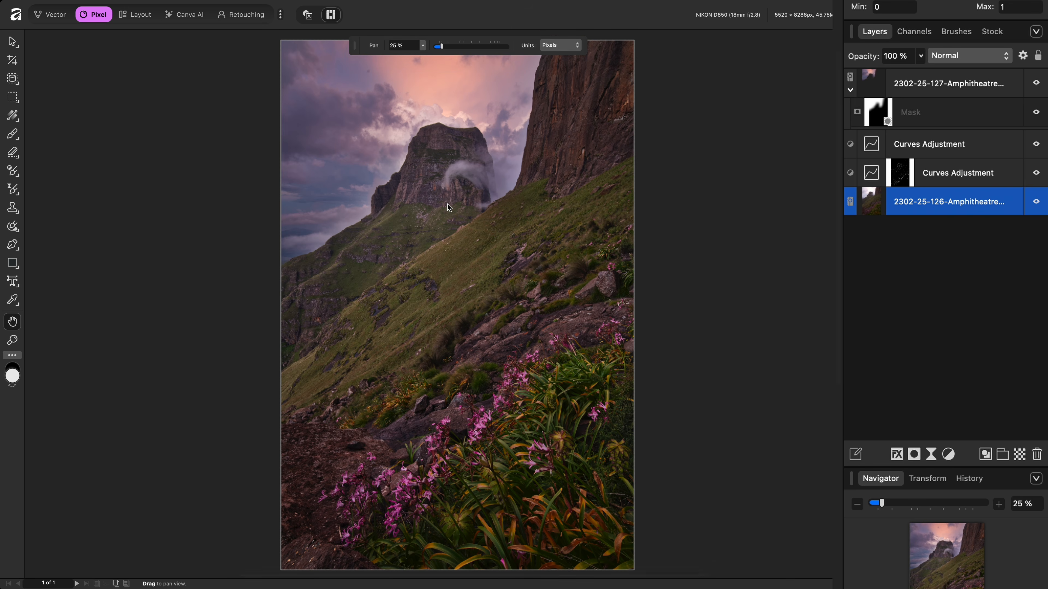
left_click(852, 177)
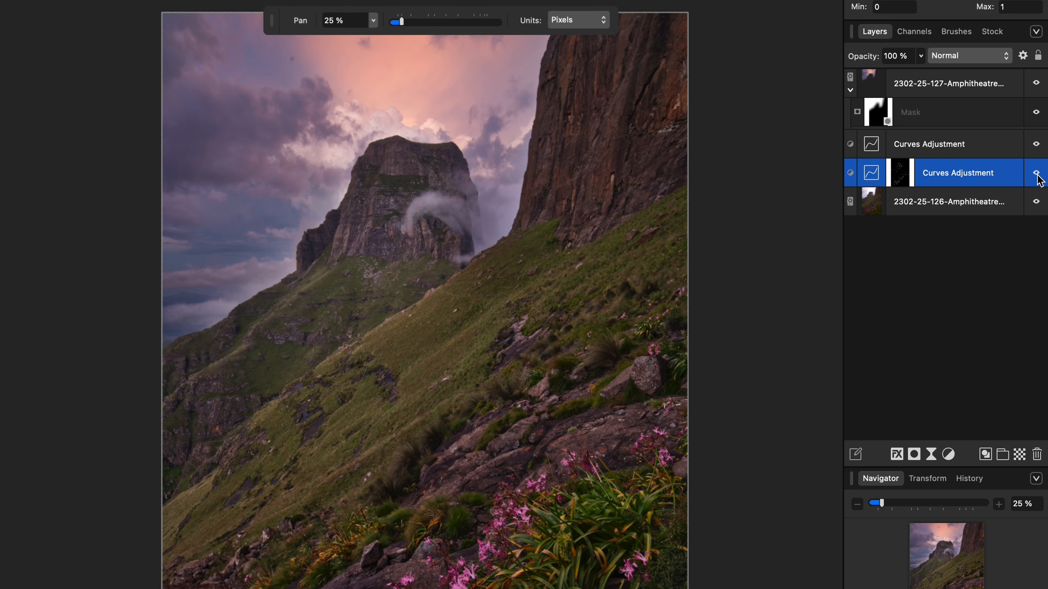
left_click(1037, 174)
left_click(1037, 175)
left_click(1035, 174)
left_click(1036, 175)
left_click(1036, 175)
left_click(1036, 175)
left_click(1035, 174)
left_click(1035, 174)
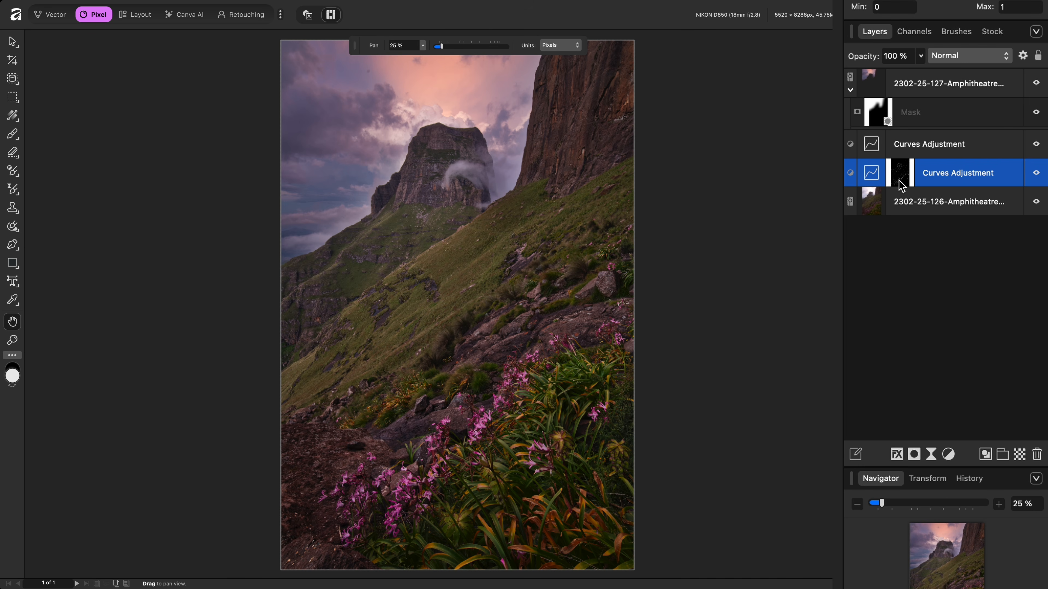
key("b")
key("x")
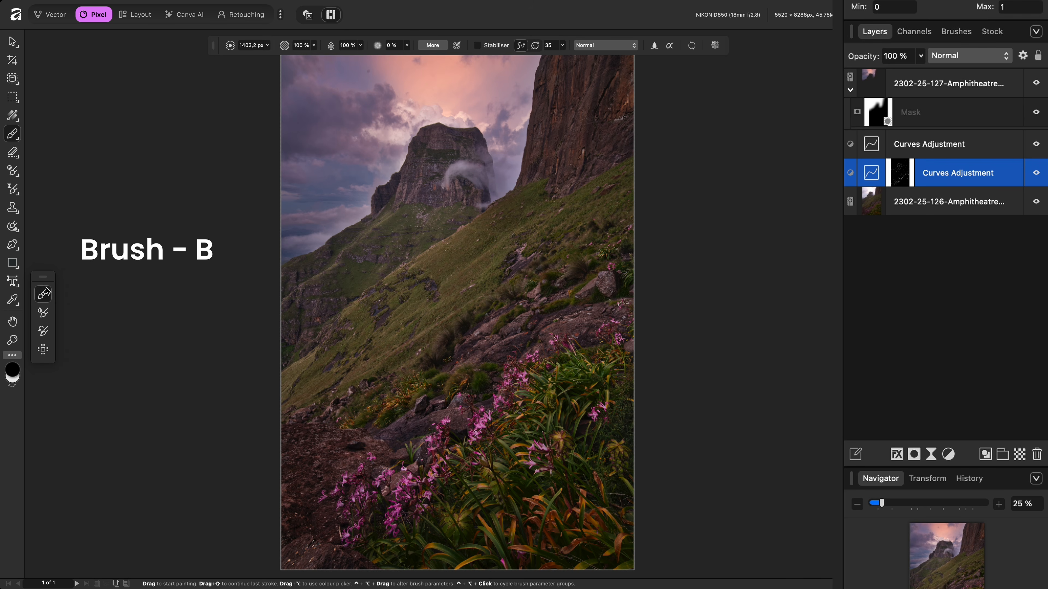
key("h")
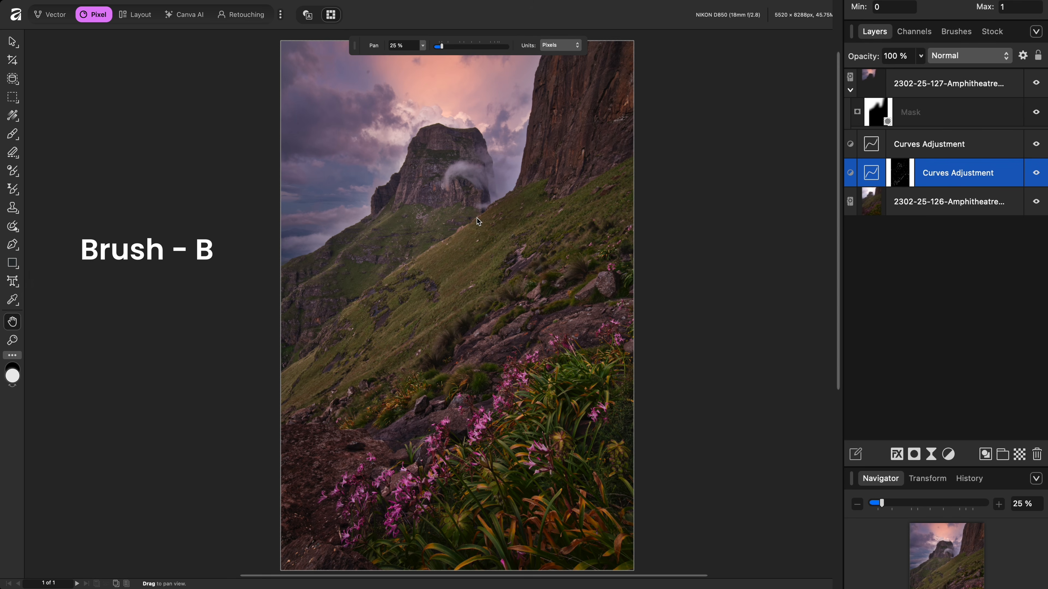
Activate the Paint Brush and swap its two colours back and forth, finishing with black as the painting colour.
key("b")
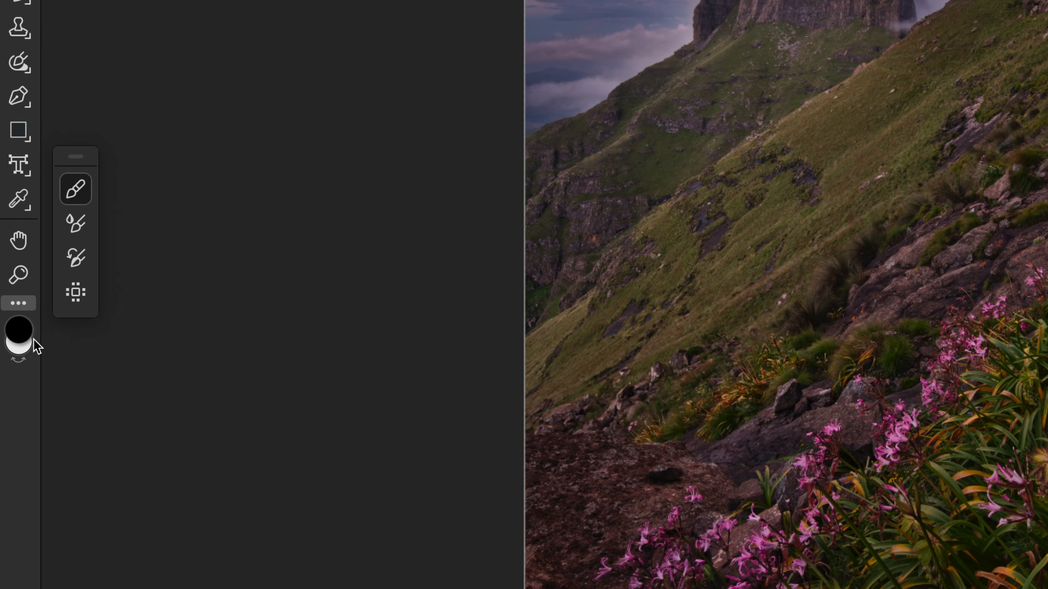
left_click(17, 374)
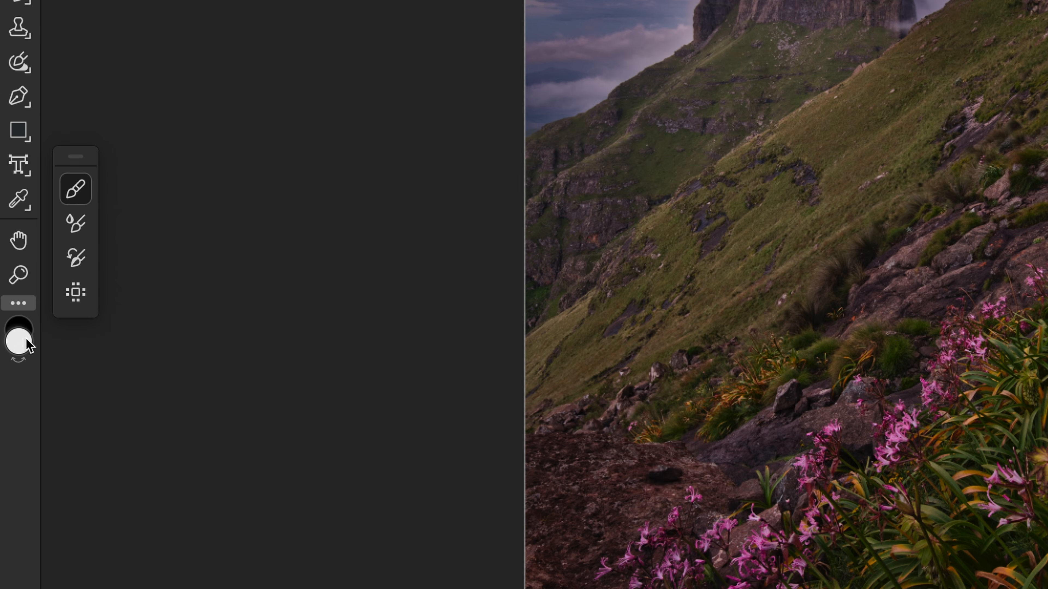
left_click(21, 320)
key("x")
key("x")
key("x")
key("x")
key("x")
key("x")
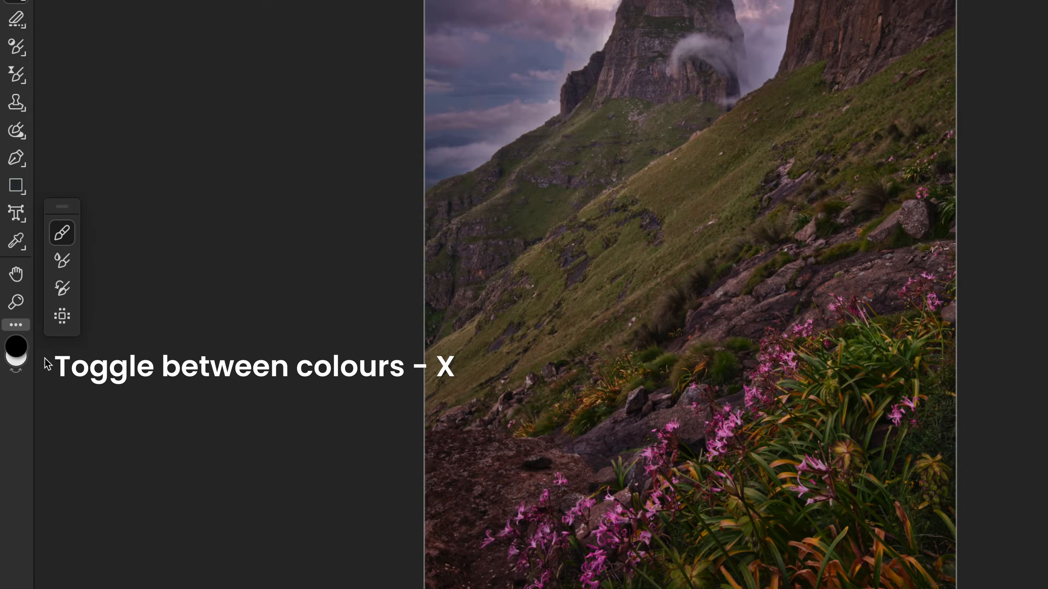
key("x")
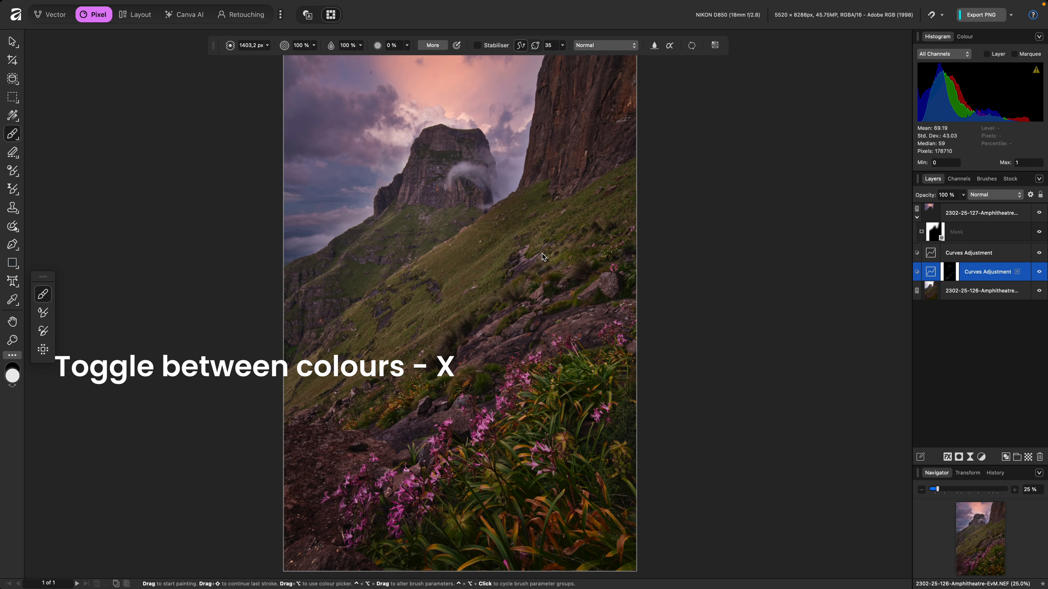
key("x")
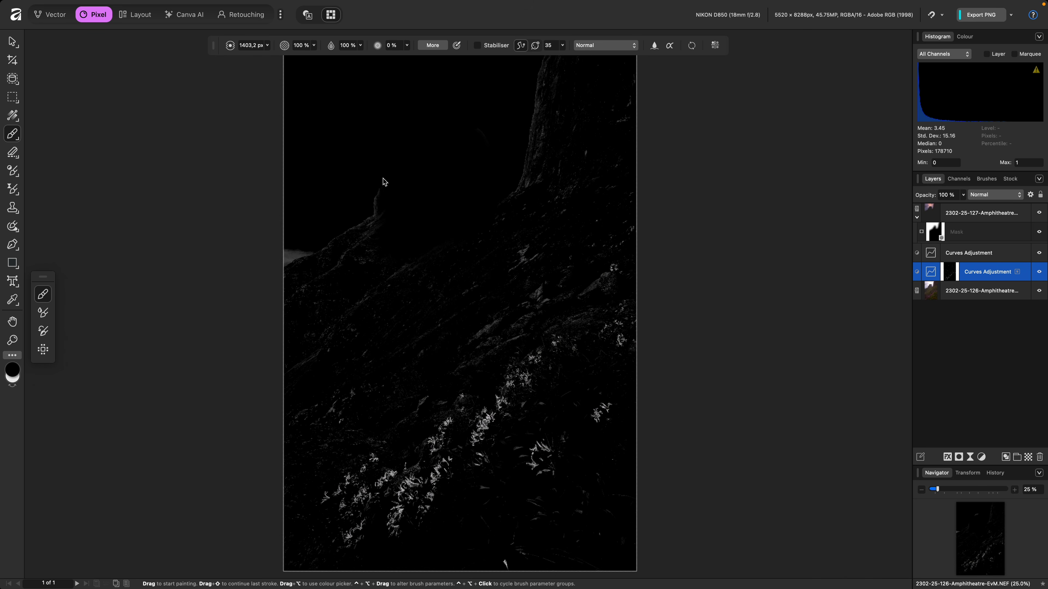
Paint black on the flower mask over the grey traces beside the central peak and along the distant left slope, and return to the whole image.
left_click_drag(382, 182, 381, 213)
left_click_drag(337, 260, 307, 254)
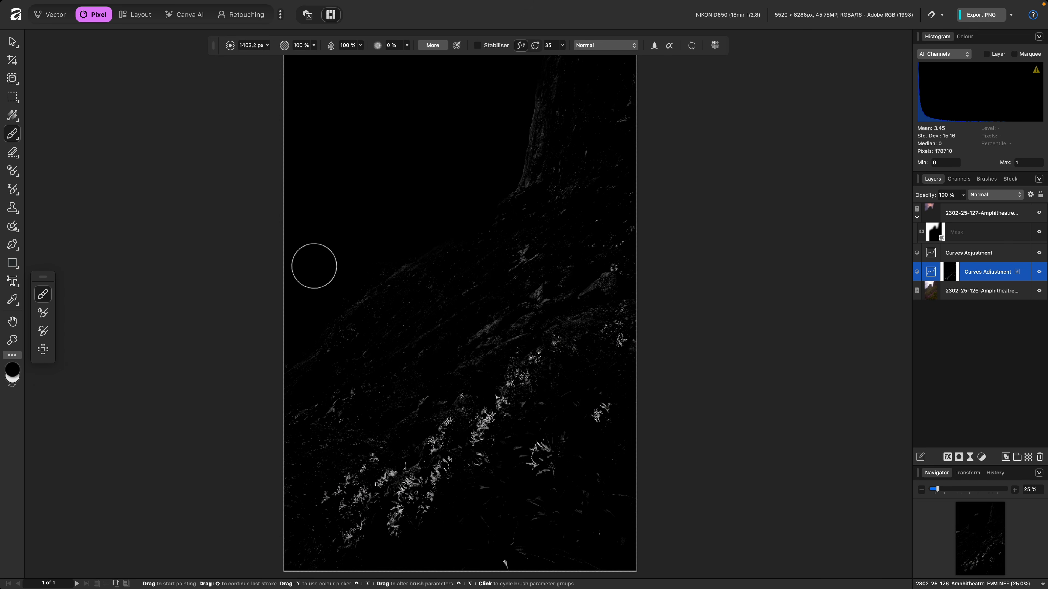
left_click(961, 290)
key("super+minus")
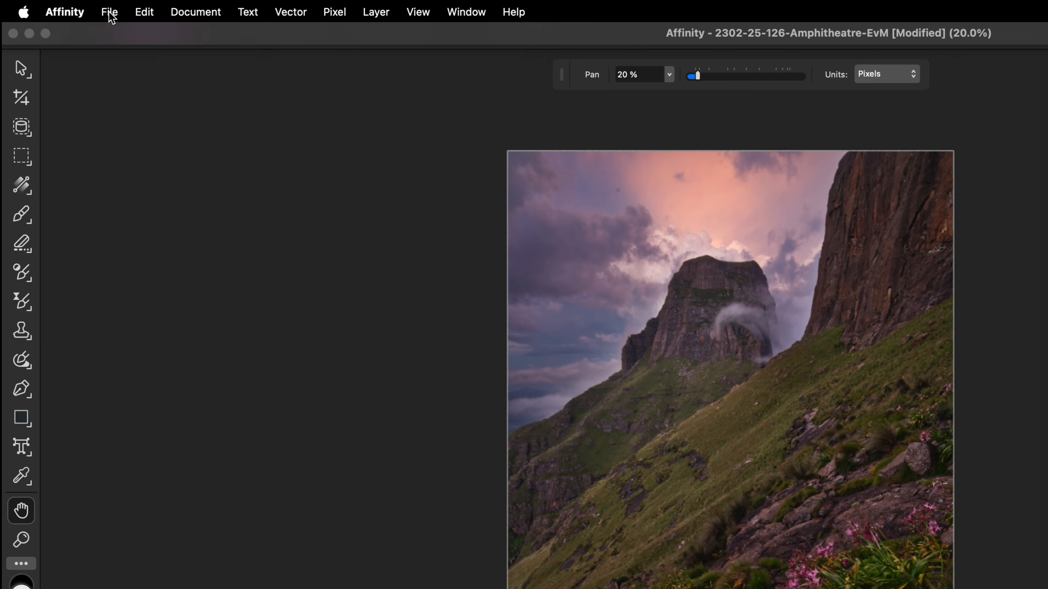
Open the export settings for the blended document.
left_click(109, 13)
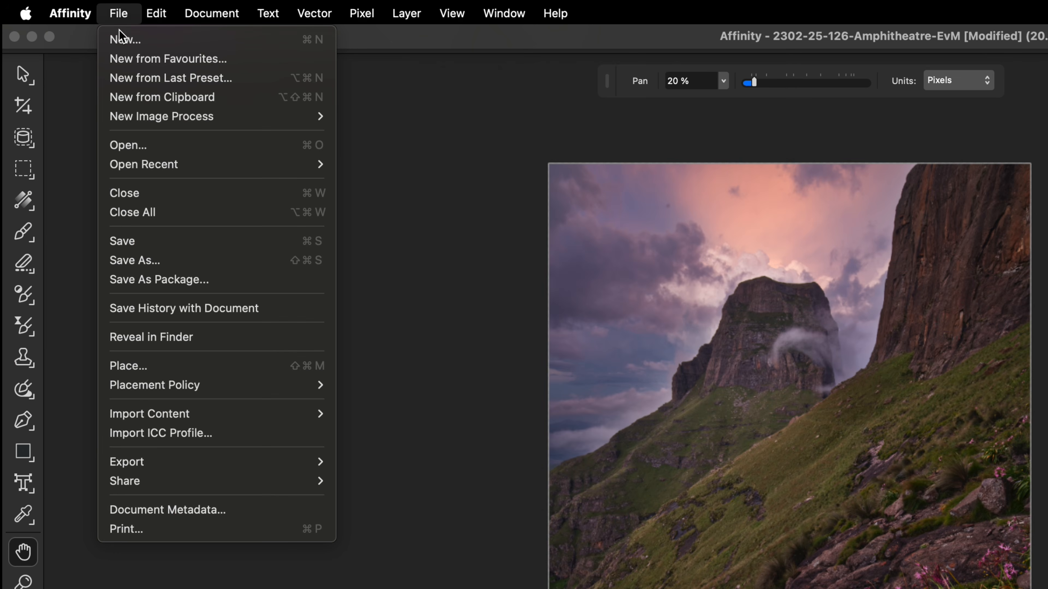
mouse_move(217, 464)
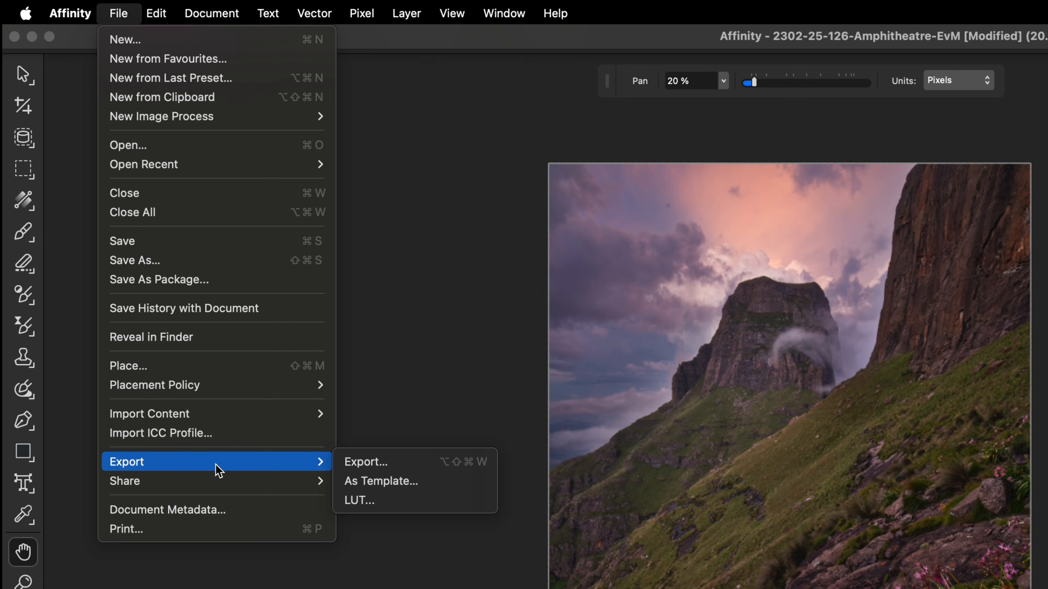
left_click(364, 462)
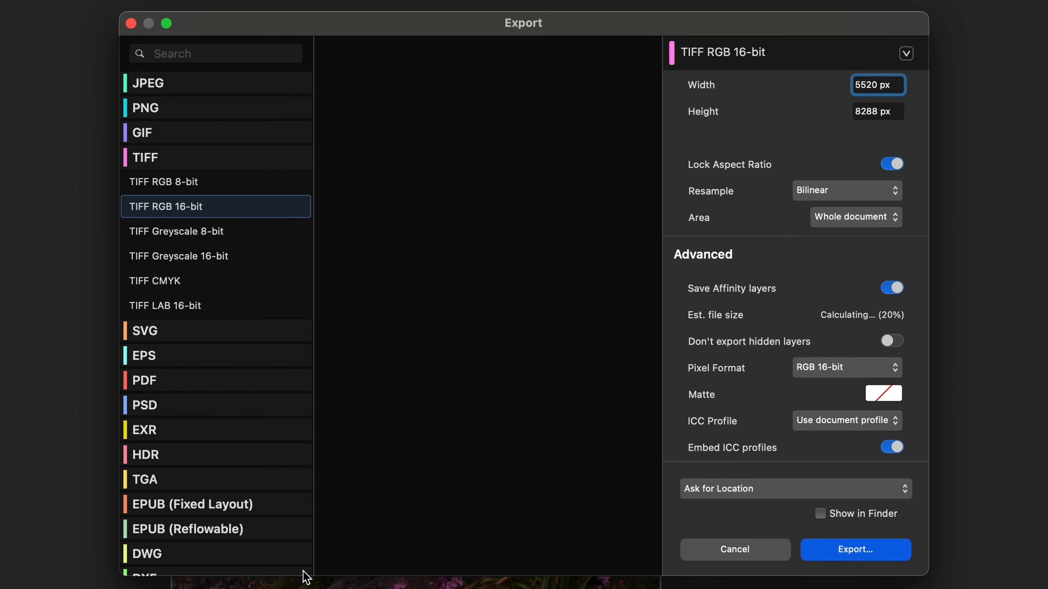
Look through the export formats, try the PSD (Final Cut Pro X) preset and return to TIFF RGB 16-bit.
scroll(192, 356, "down", 3)
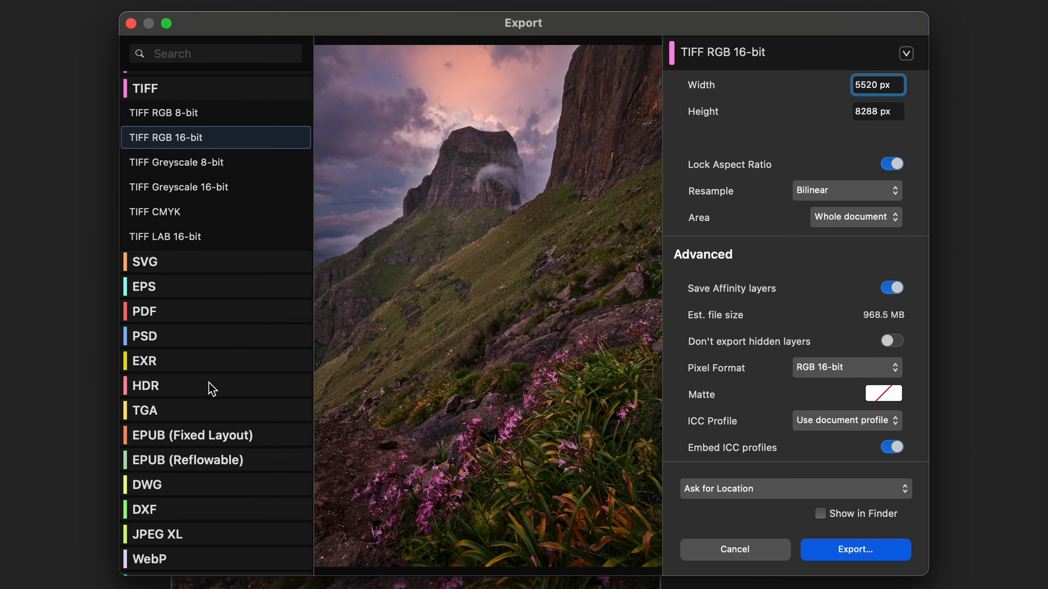
left_click(186, 342)
left_click(192, 328)
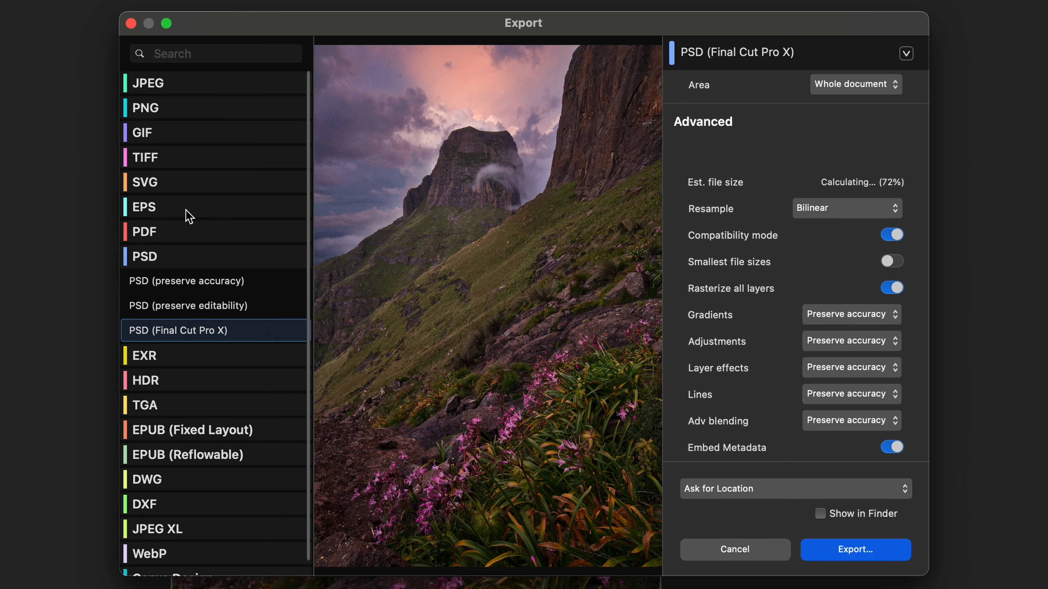
left_click(210, 161)
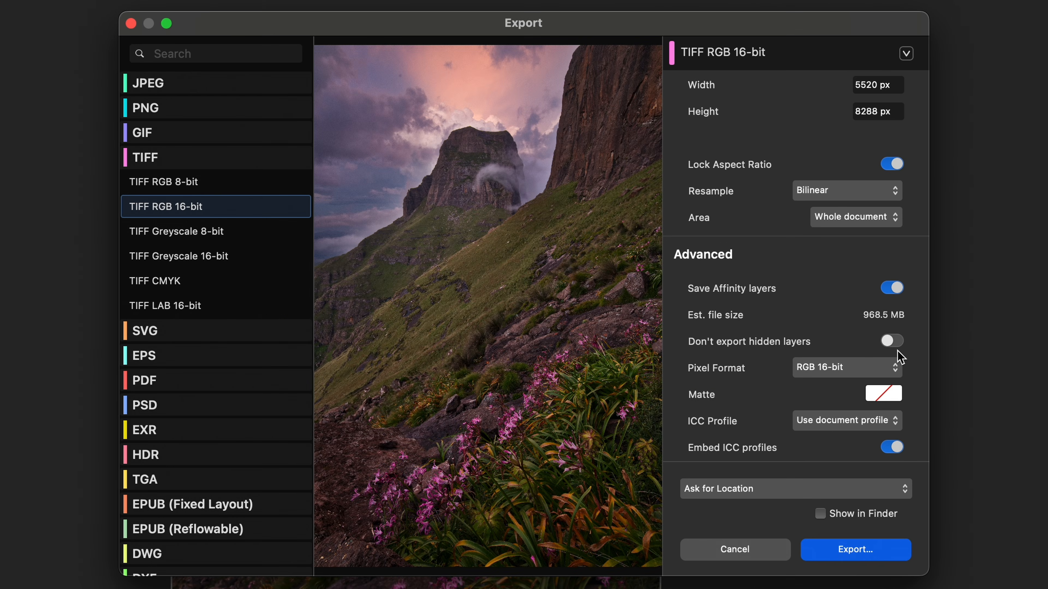
Try excluding hidden layers and leaving Affinity layers out of the TIFF, restoring each option to its original setting.
left_click(738, 257)
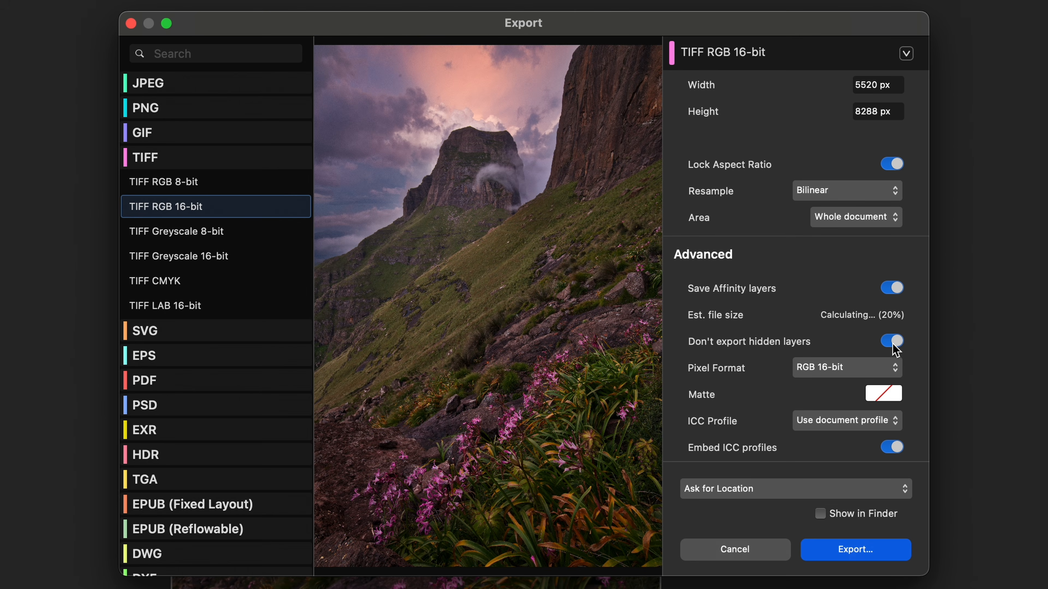
left_click(892, 342)
left_click(892, 288)
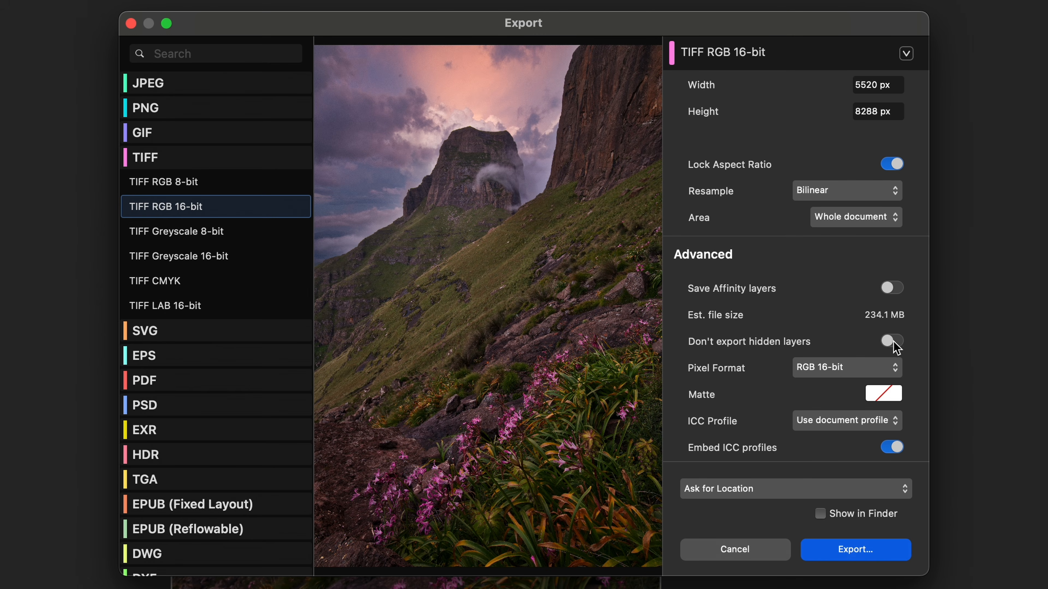
left_click(893, 288)
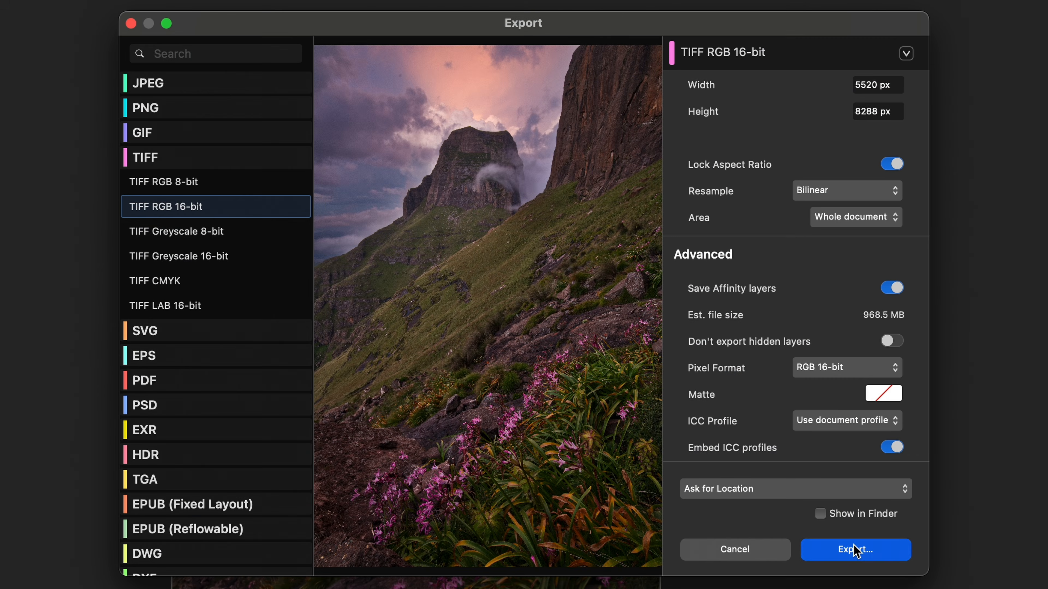
Export the 16-bit RGB TIFF as 2302-25-126-Amphitheatre-EvM into the 2302-25 (Amphitheatre) folder.
left_click(857, 551)
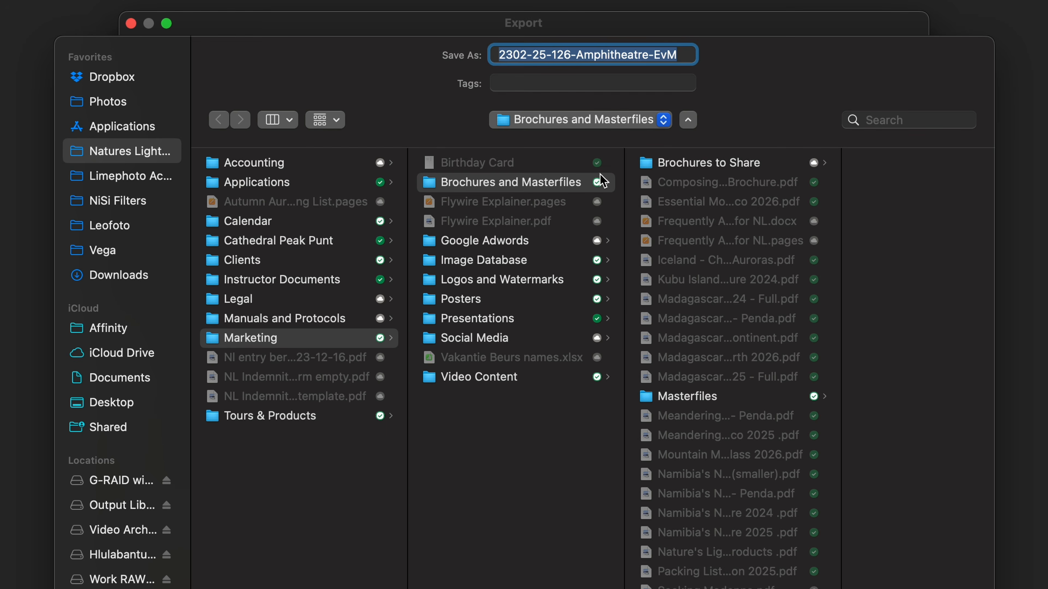
left_click(634, 128)
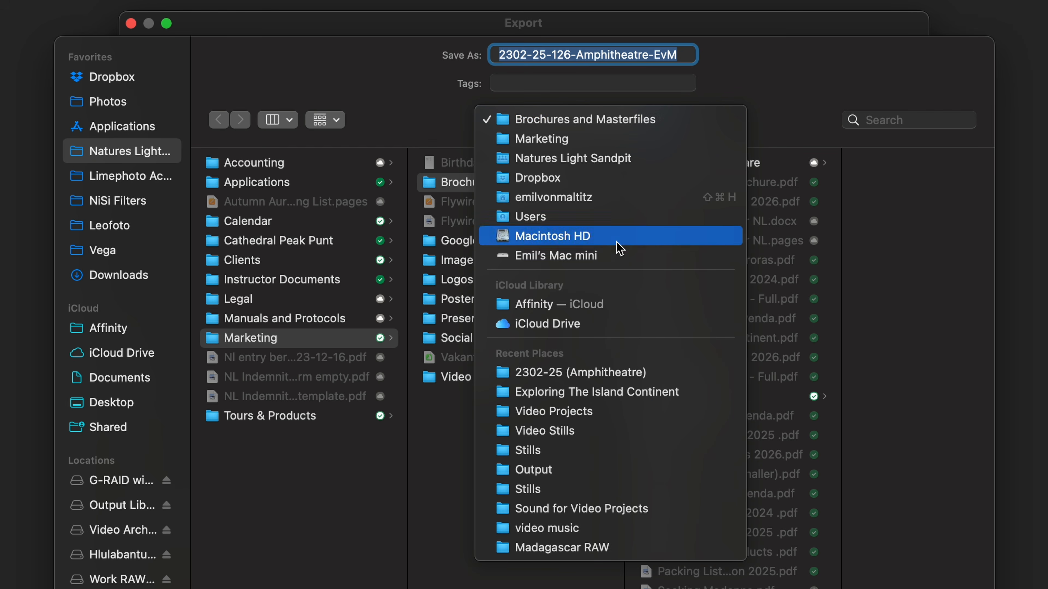
left_click(601, 371)
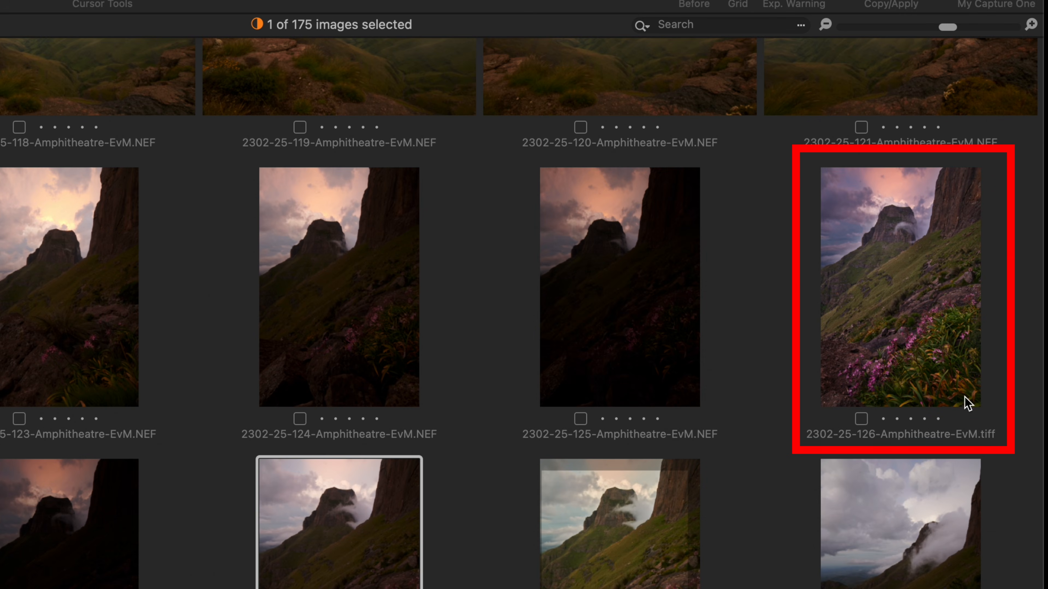
Switch to Capture One and show the exported 2302-25-126-Amphitheatre-EvM.tiff large in the viewer.
left_click(967, 402)
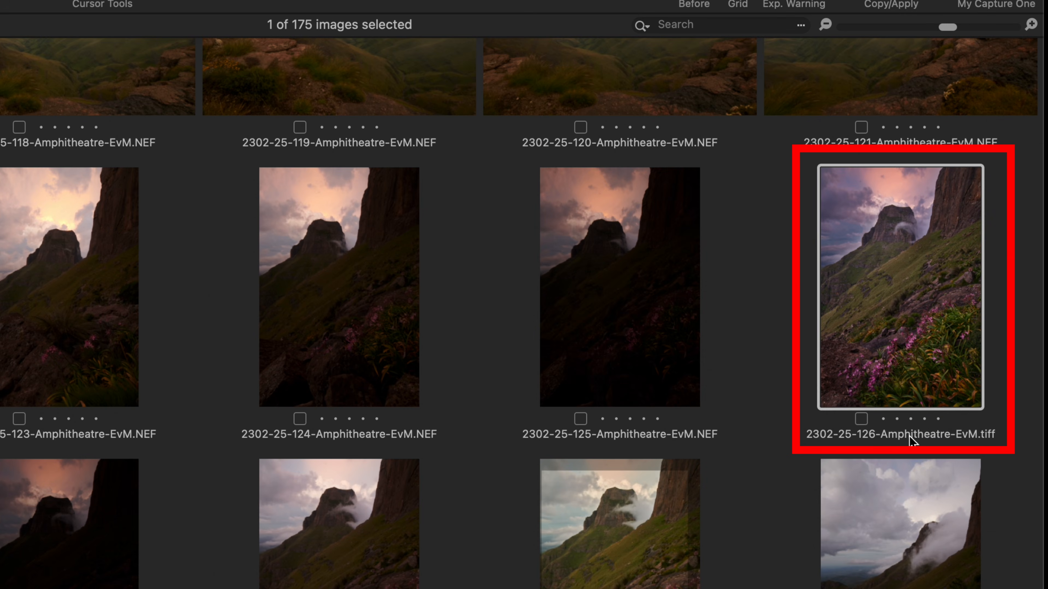
key("section")
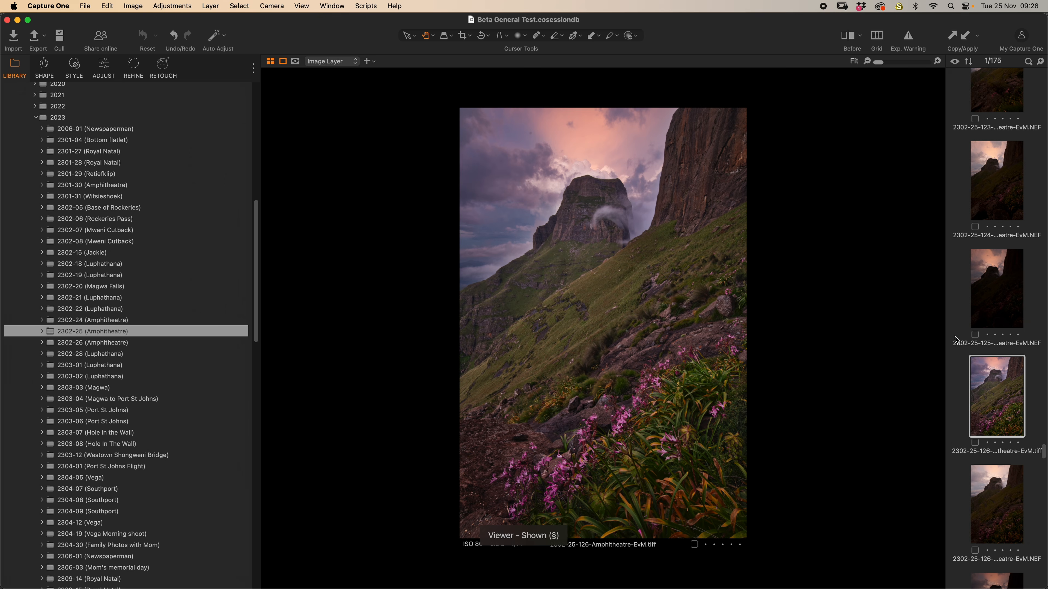